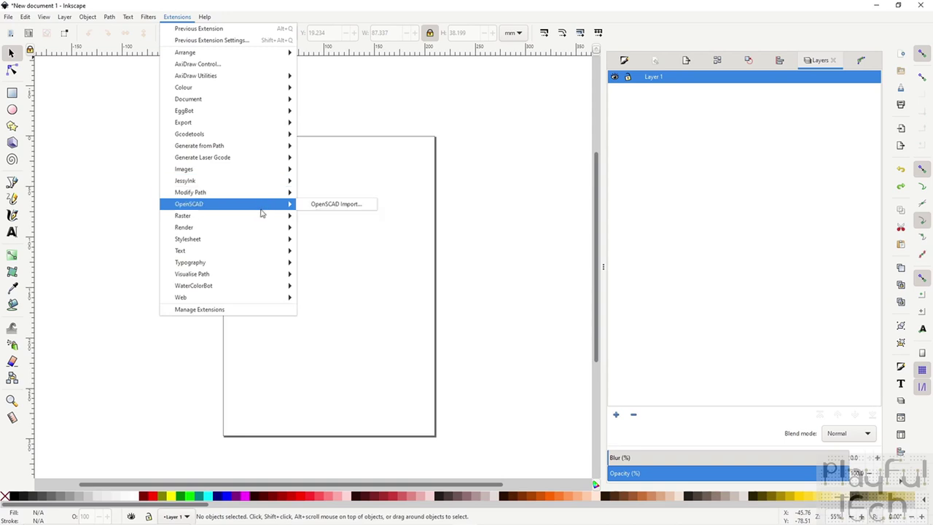
- Open the Polar Grid render extension, move its dialog clear of the page and turn on live preview
mouse_move(195, 229)
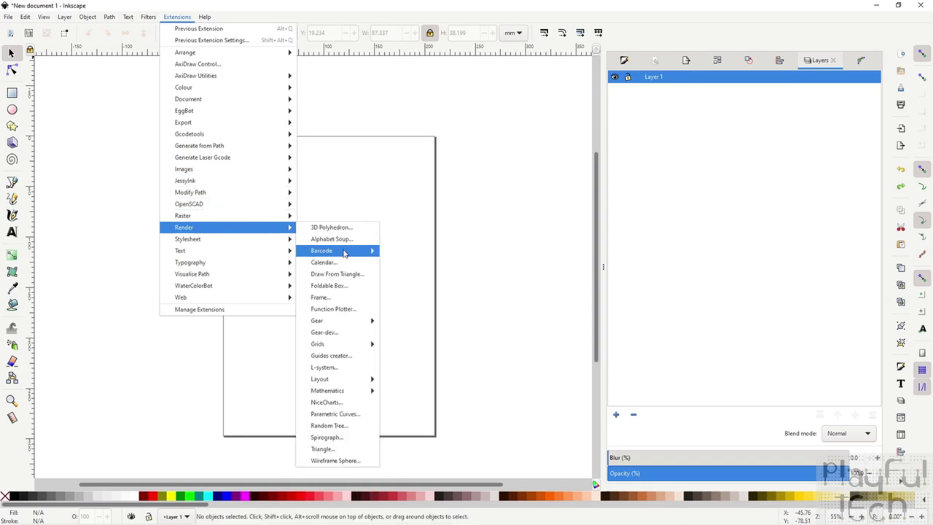
mouse_move(326, 348)
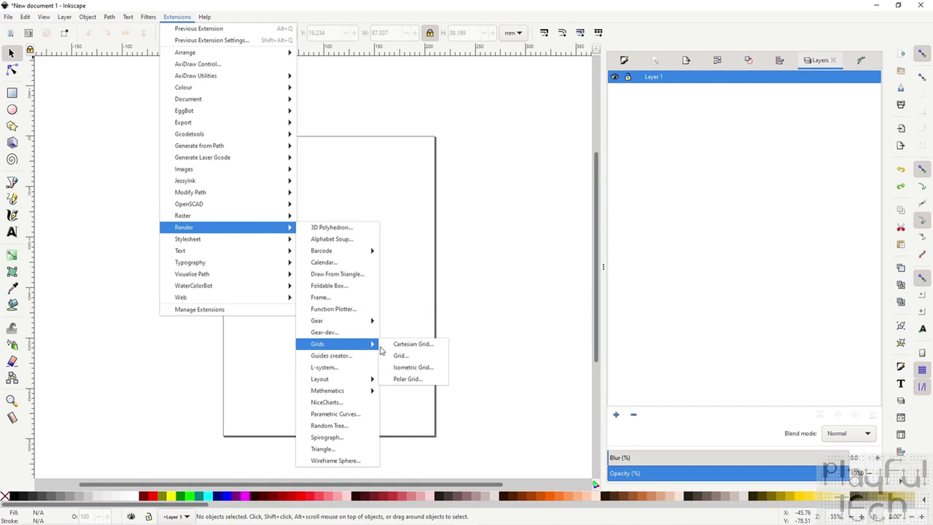
click(409, 379)
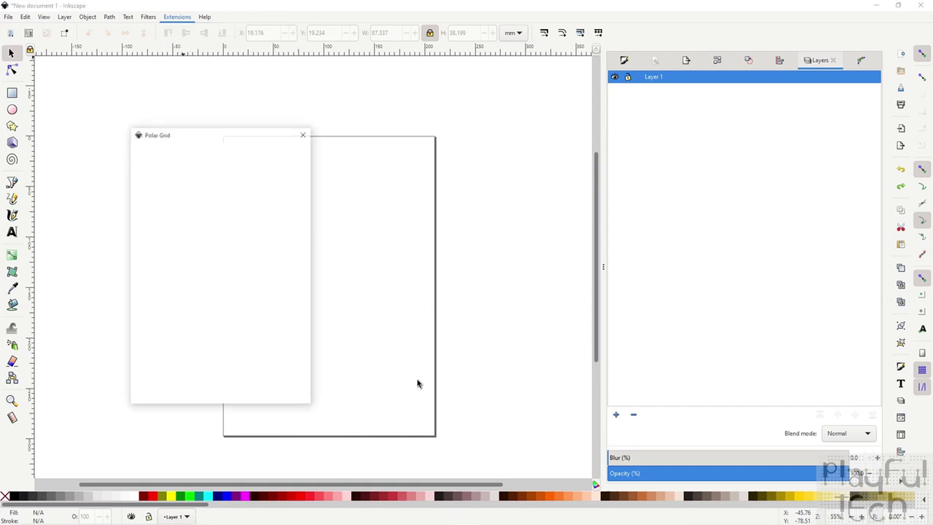
drag(191, 139, 558, 111)
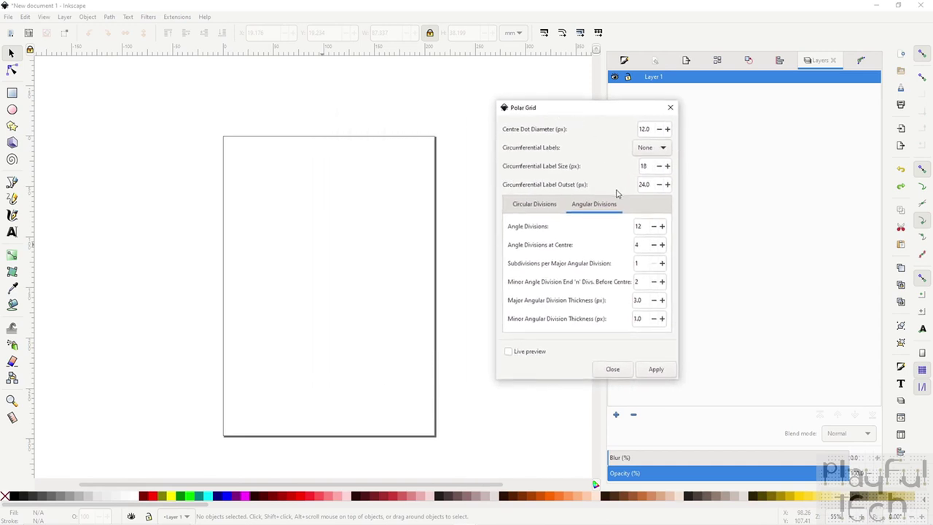
click(509, 352)
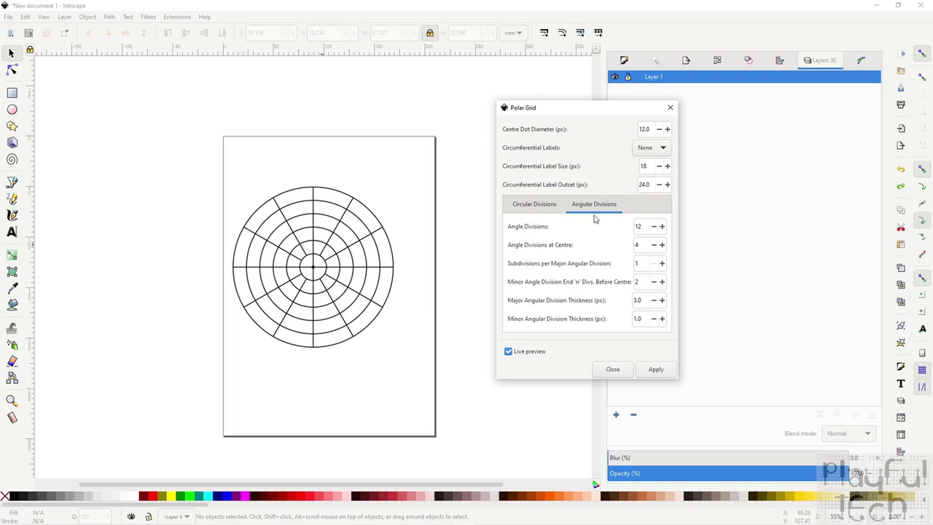
- Set the polar grid's angle divisions to 6 and its angle divisions at centre to 1
click(654, 227)
click(653, 227)
click(654, 226)
click(654, 227)
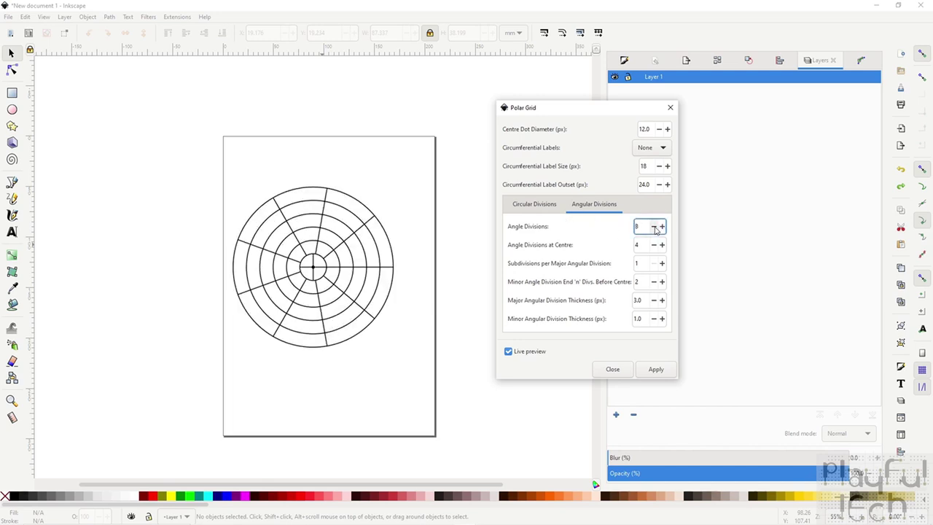
click(654, 226)
click(653, 226)
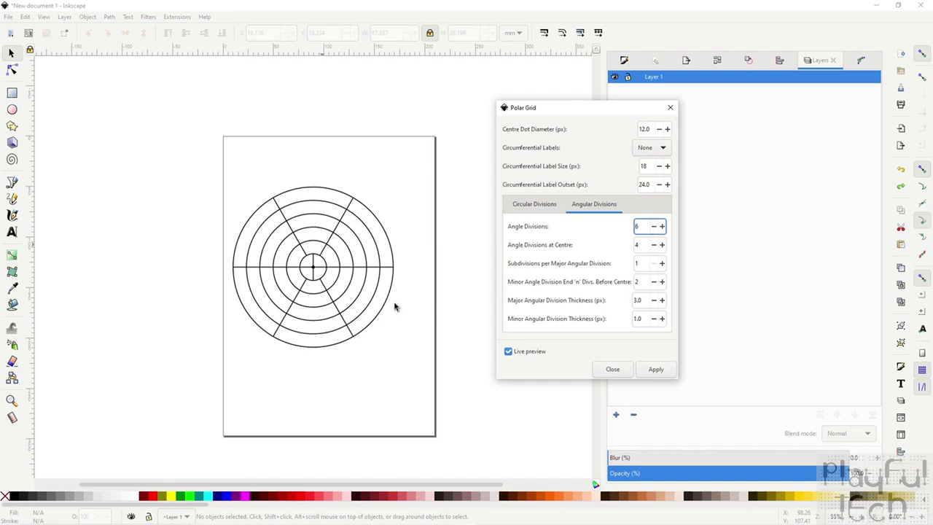
click(654, 245)
click(654, 245)
click(654, 244)
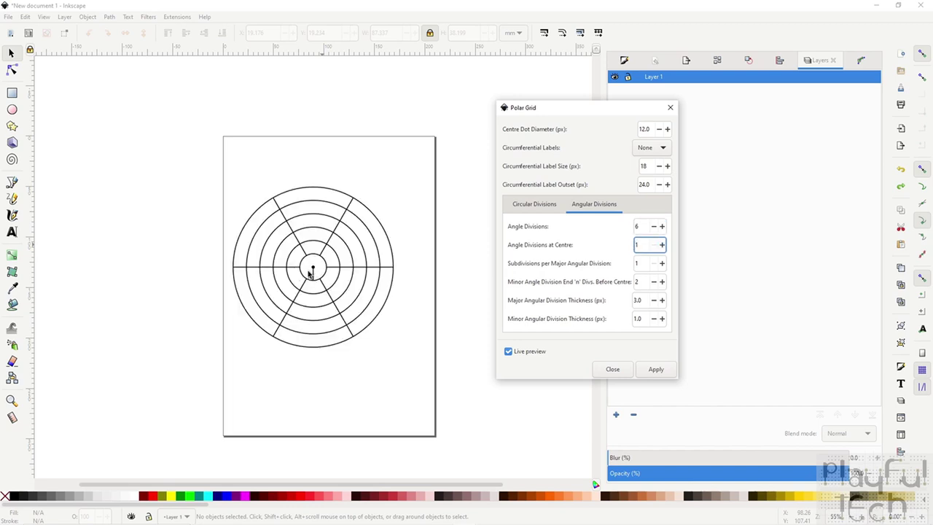
- Set the major circular divisions to 2, apply the polar grid and close its dialog
click(542, 205)
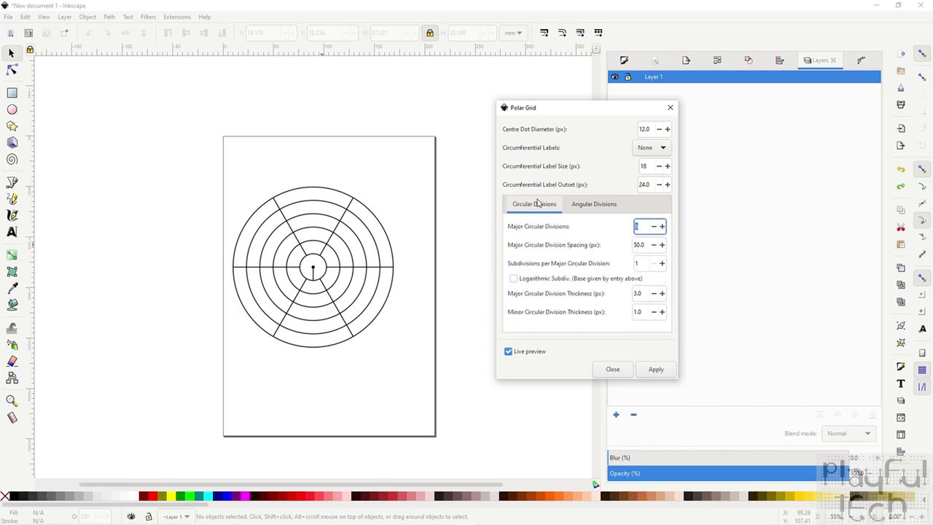
click(654, 227)
click(654, 226)
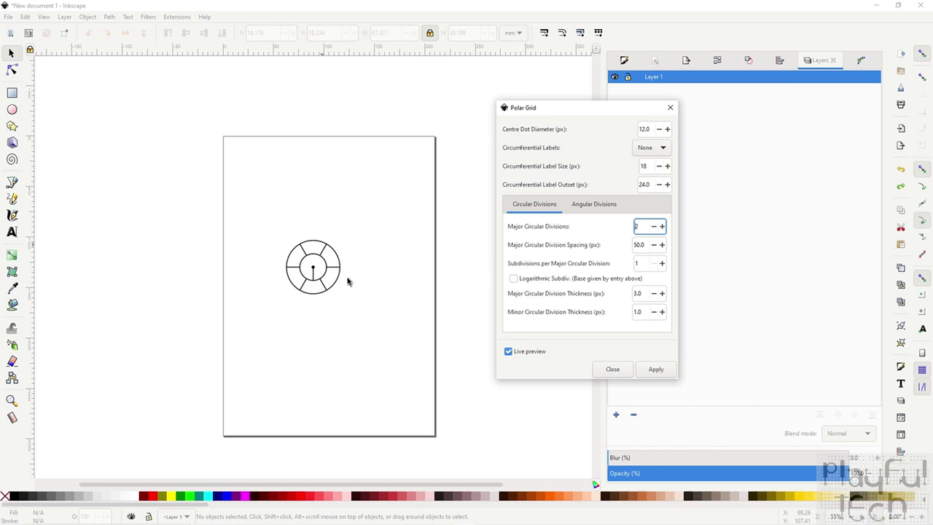
click(656, 369)
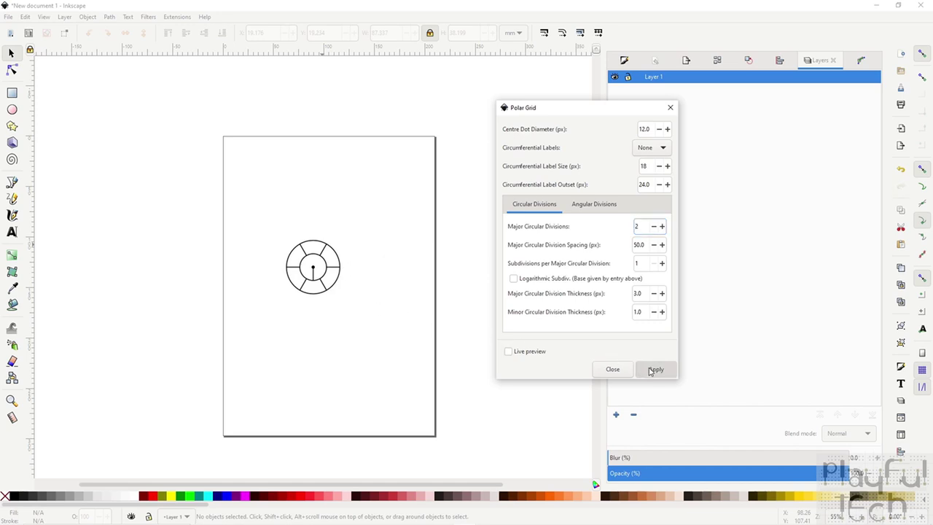
click(616, 369)
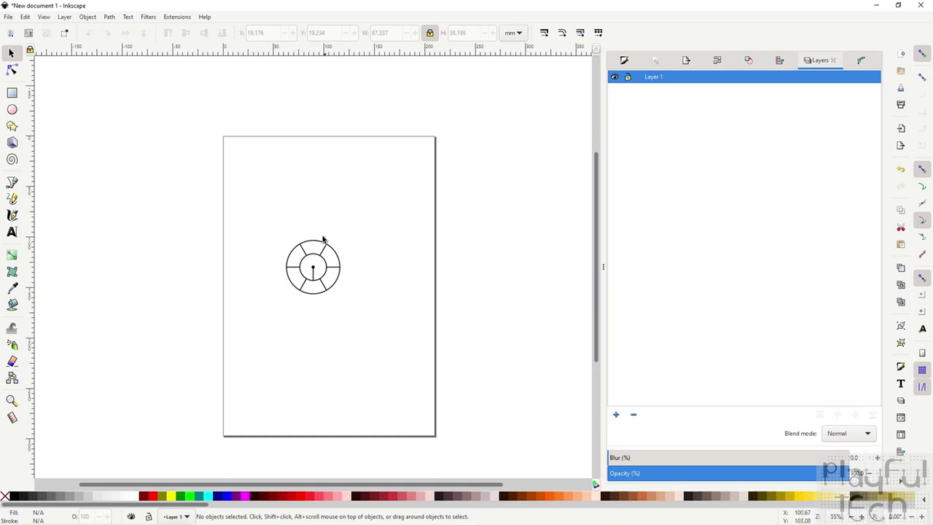
- Delete the single line inside the grid's inner circle and group all remaining parts
double_click(313, 276)
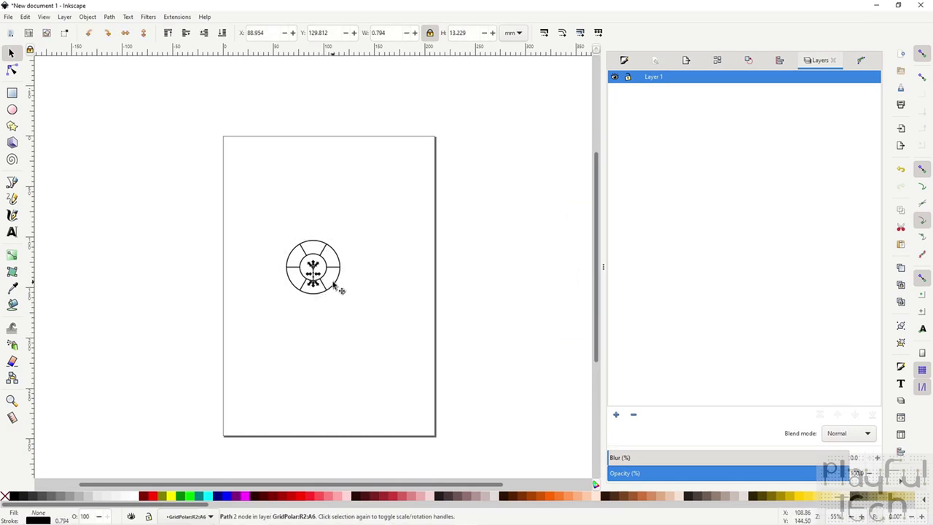
click(362, 291)
drag(360, 306, 279, 232)
right_click(313, 256)
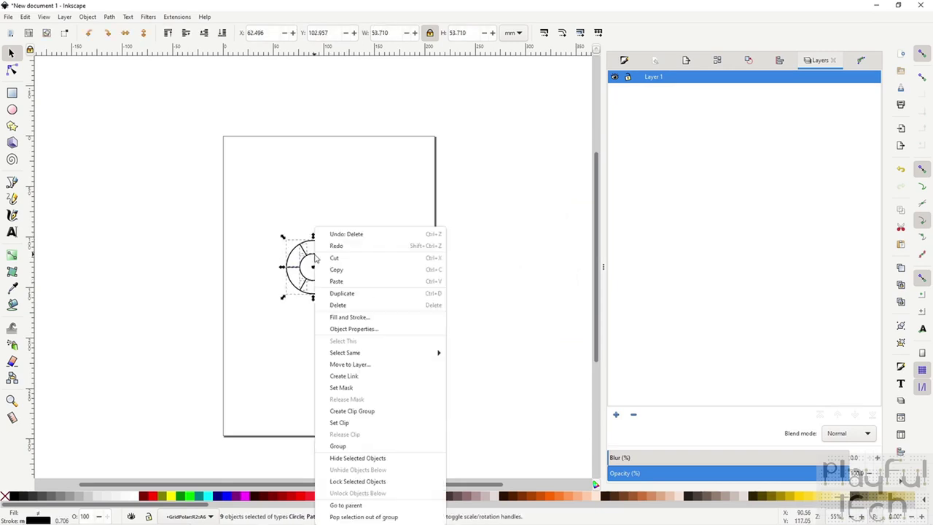
click(335, 444)
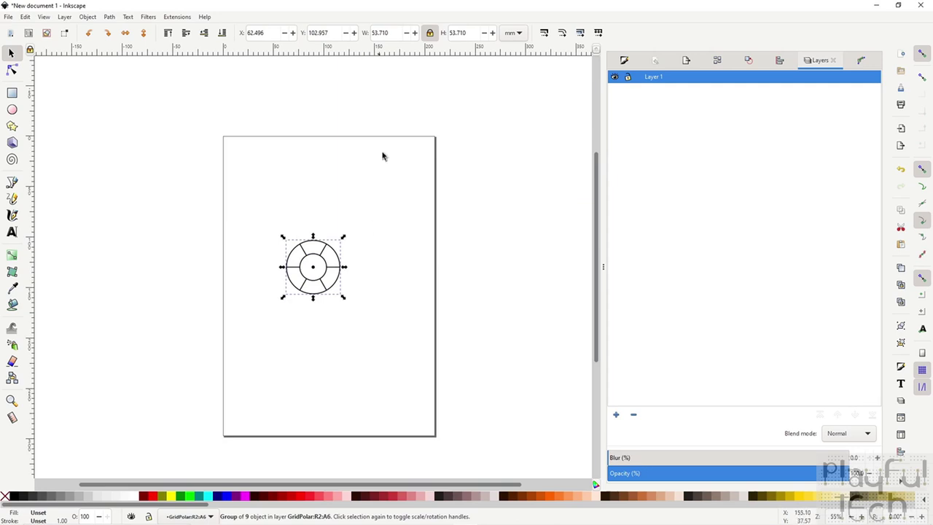
- Scale the grouped wheel to 200 mm wide and high, and move it over the upper part of the page
triple_click(392, 32)
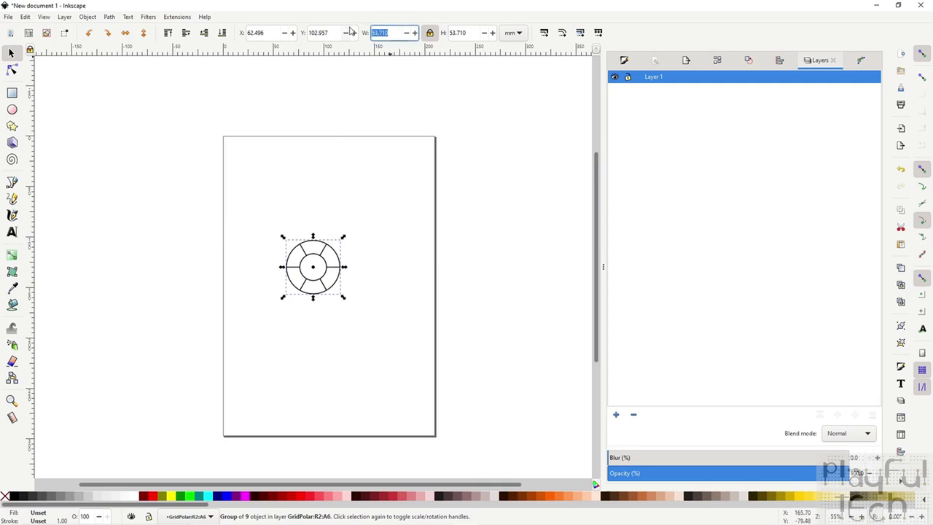
text(200)
triple_click(469, 33)
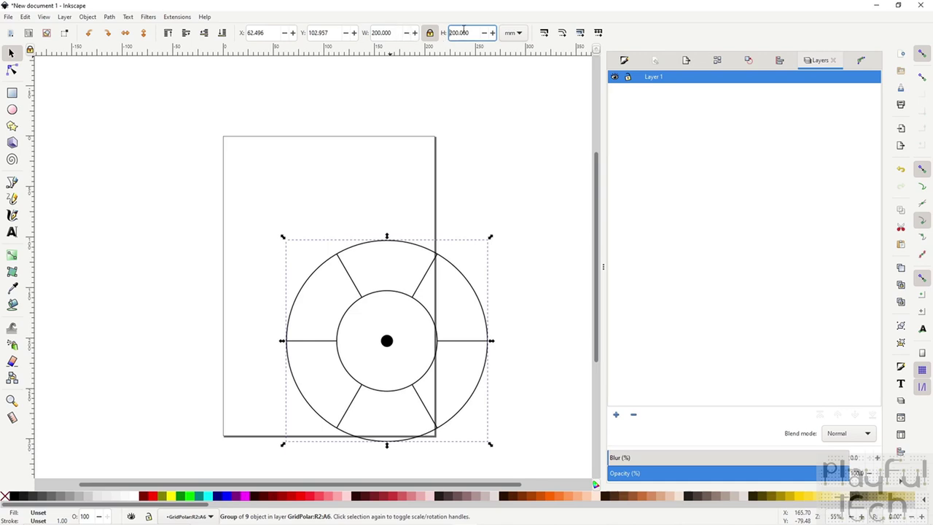
click(486, 146)
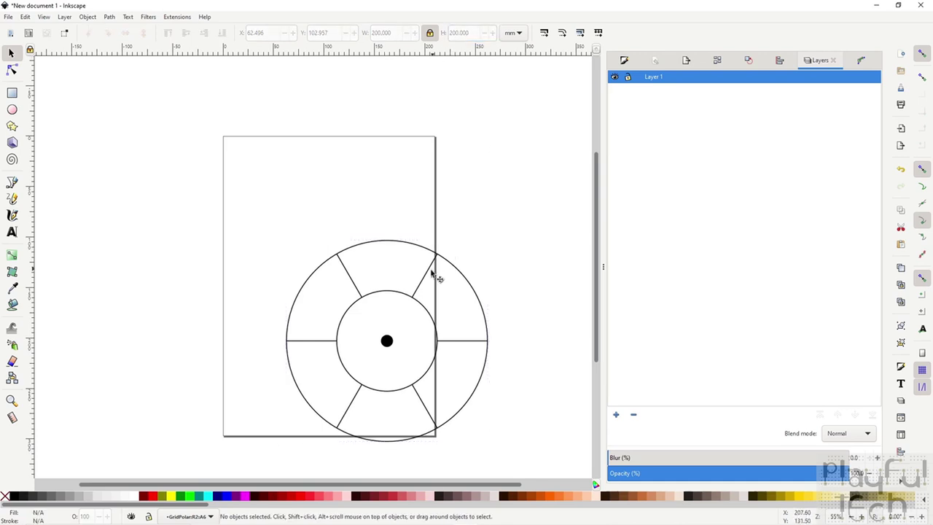
drag(413, 300, 336, 188)
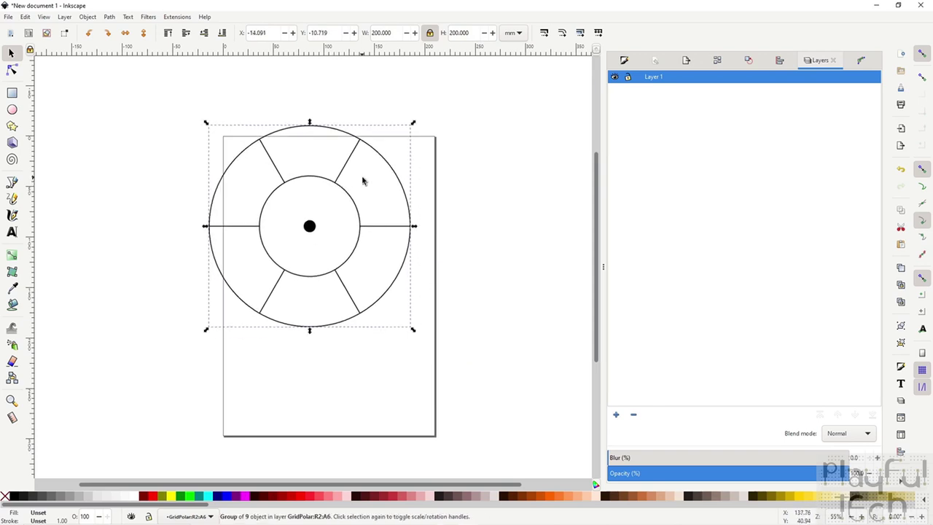
click(523, 225)
- Paste two copies of the wheel and snap them edge to edge into a horizontal row beside the original
scroll(525, 226, down, 4)
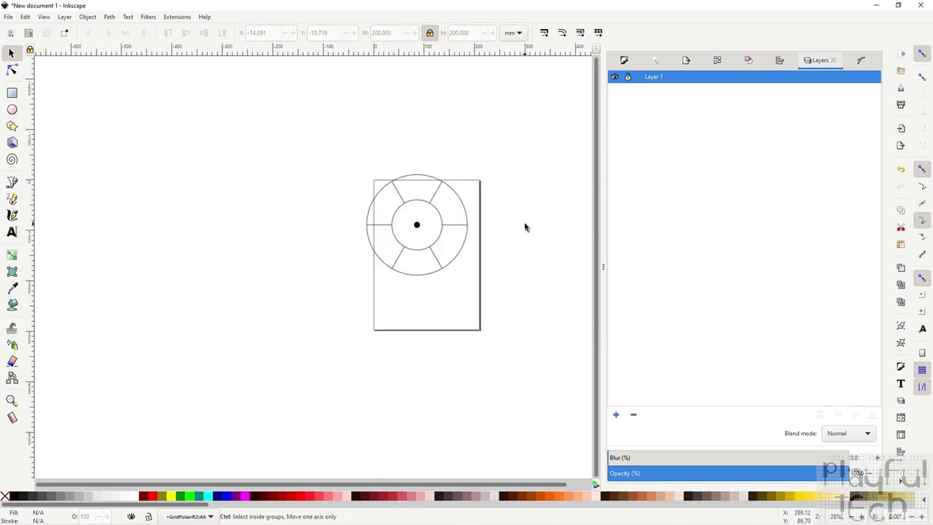
scroll(540, 230, up, 2)
drag(541, 231, 391, 227)
key(ctrl+v)
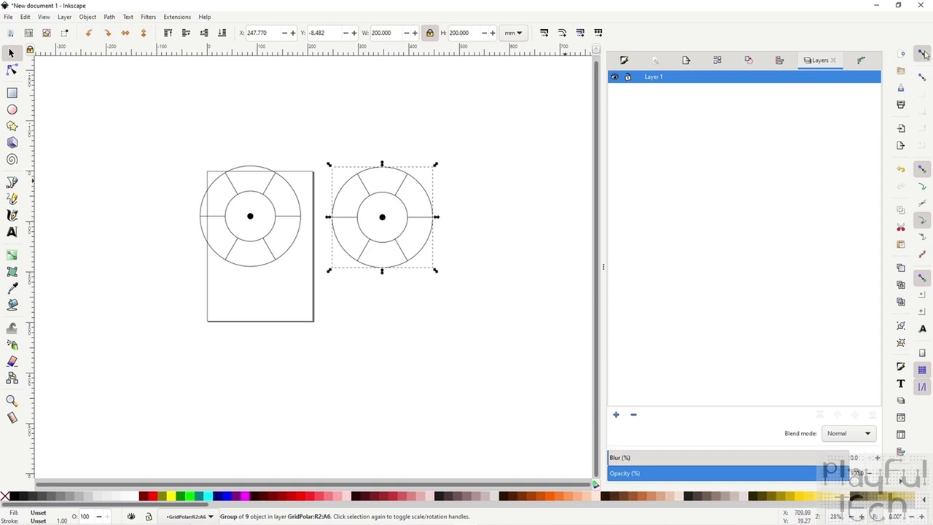
drag(387, 218, 356, 218)
click(445, 207)
key(ctrl+v)
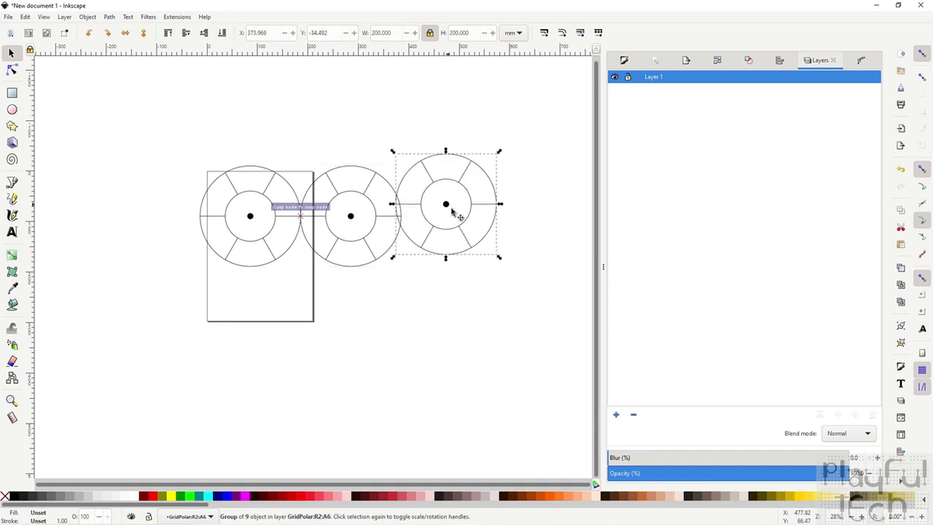
drag(449, 207, 450, 217)
- Paste two more wheel copies and snap them in a staggered row touching the underside of the first row
key(ctrl+v)
drag(441, 139, 303, 306)
click(419, 307)
key(ctrl+v)
drag(419, 310, 410, 314)
- Paste two wheel copies and snap them in a staggered row above the three-wheel row, completing a hexagonal cluster
key(ctrl+v)
drag(402, 134, 302, 131)
click(401, 124)
key(ctrl+v)
drag(402, 127, 401, 129)
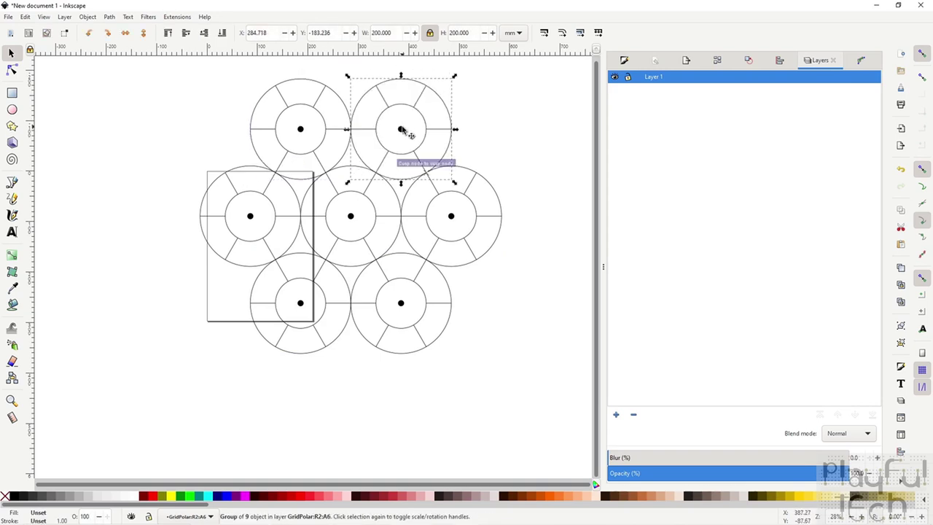
click(512, 127)
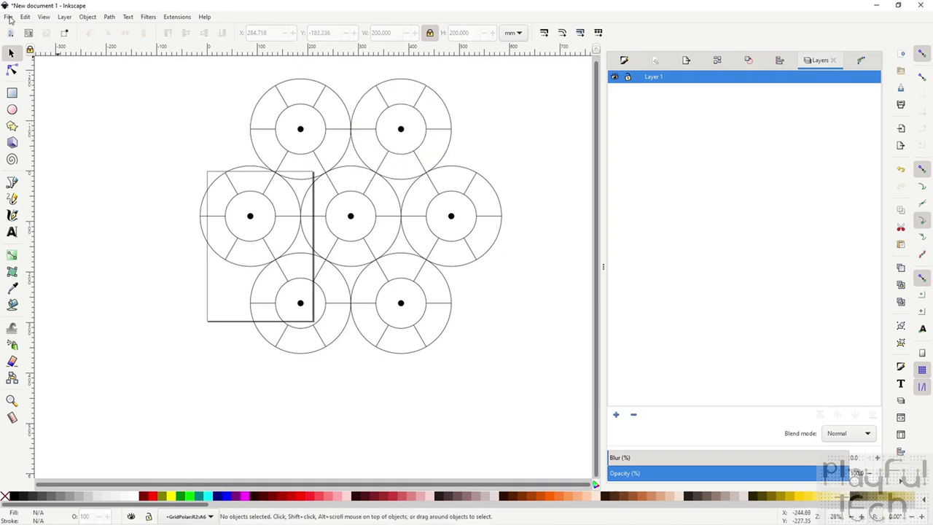
- Resize the page to fit the whole drawing through the document properties
click(8, 16)
click(26, 182)
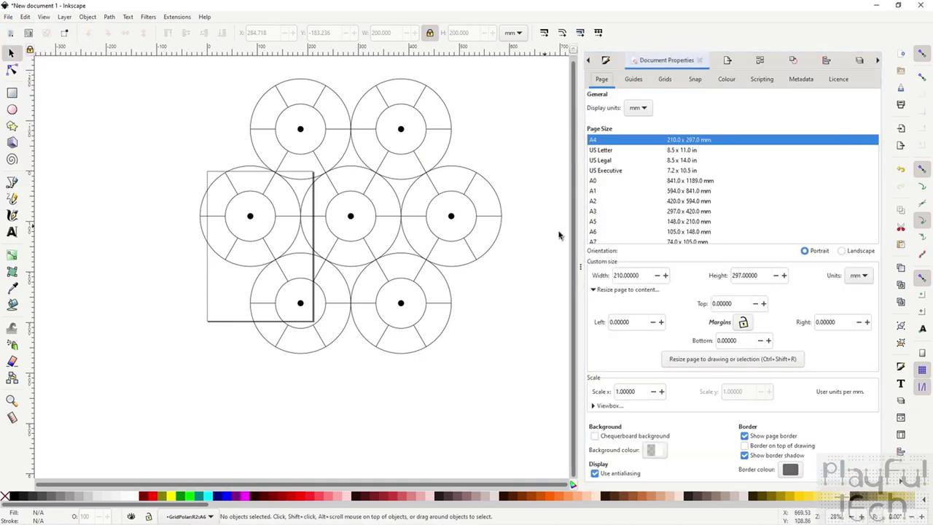
click(707, 359)
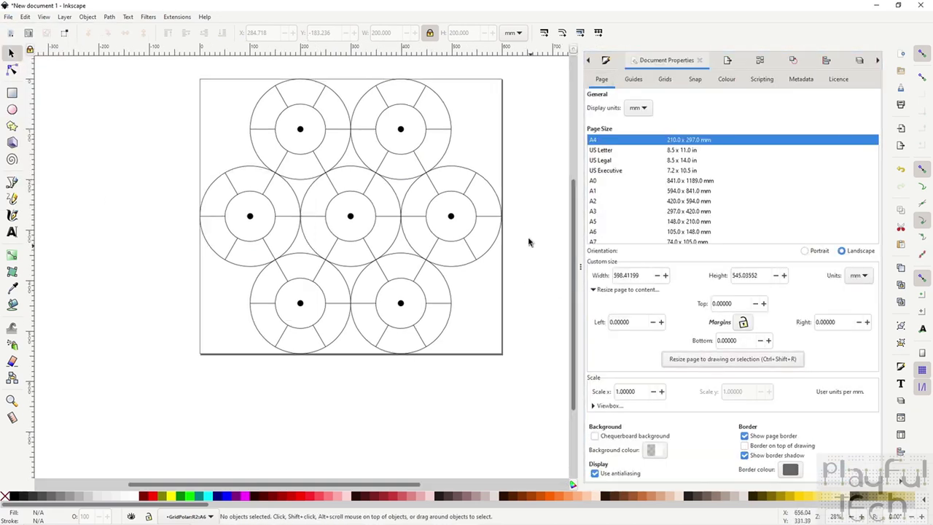
drag(536, 272, 485, 308)
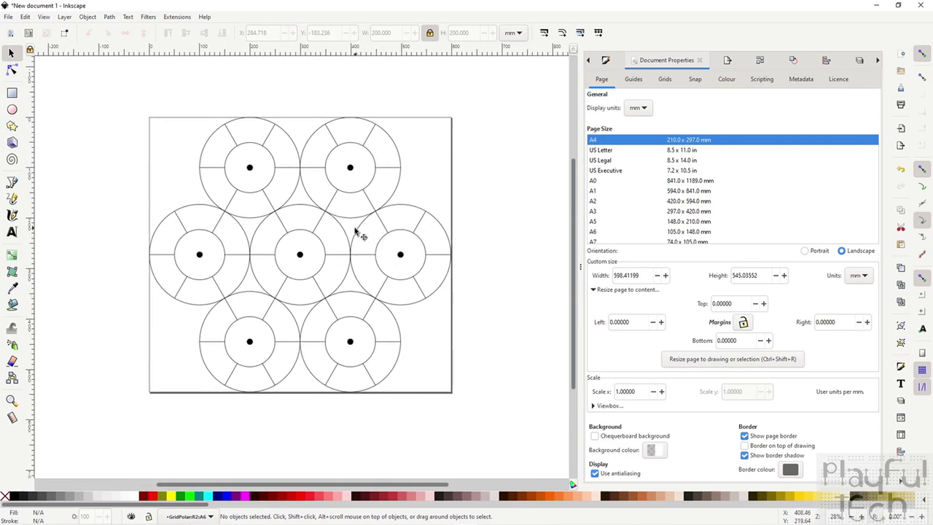
- Rotate the top row's left wheel and the middle row's left wheel by 30°
click(270, 192)
drag(304, 115, 314, 147)
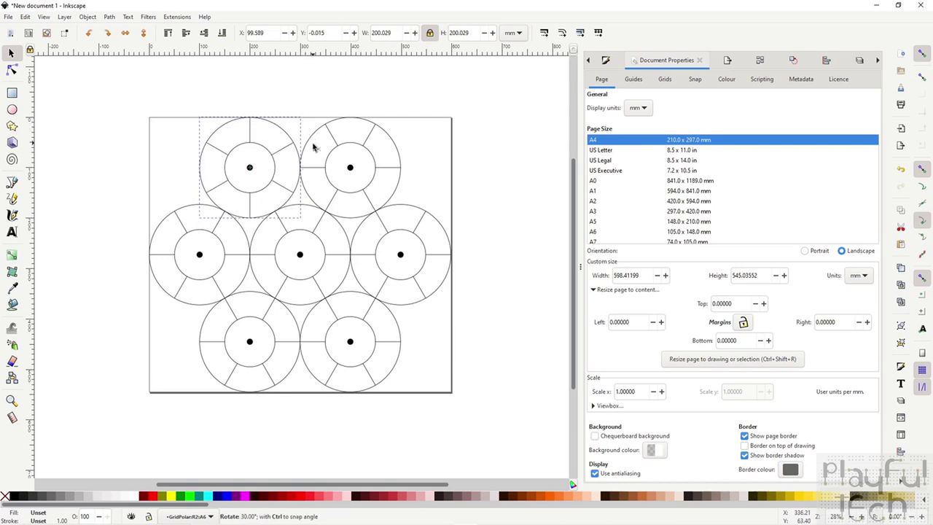
click(211, 239)
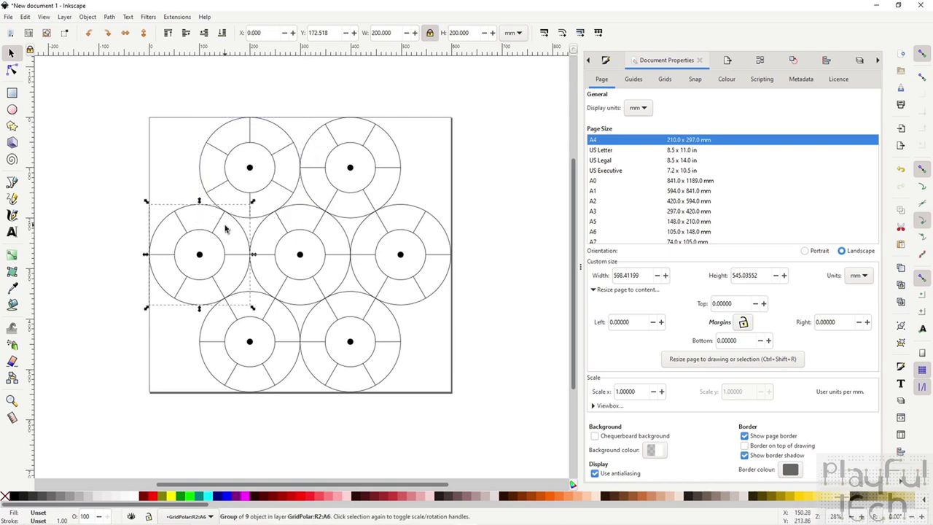
click(233, 225)
drag(252, 202, 228, 231)
- Rotate the cluster's centre wheel and the top row's right wheel by 30°
click(299, 234)
click(298, 235)
click(319, 158)
click(317, 137)
drag(299, 117, 281, 142)
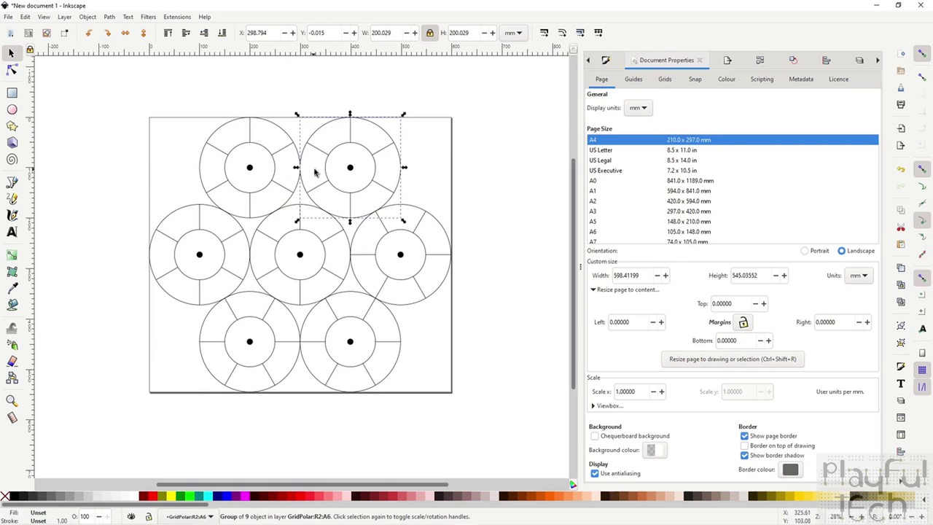
- Rotate the middle row's right wheel by 30°
click(417, 234)
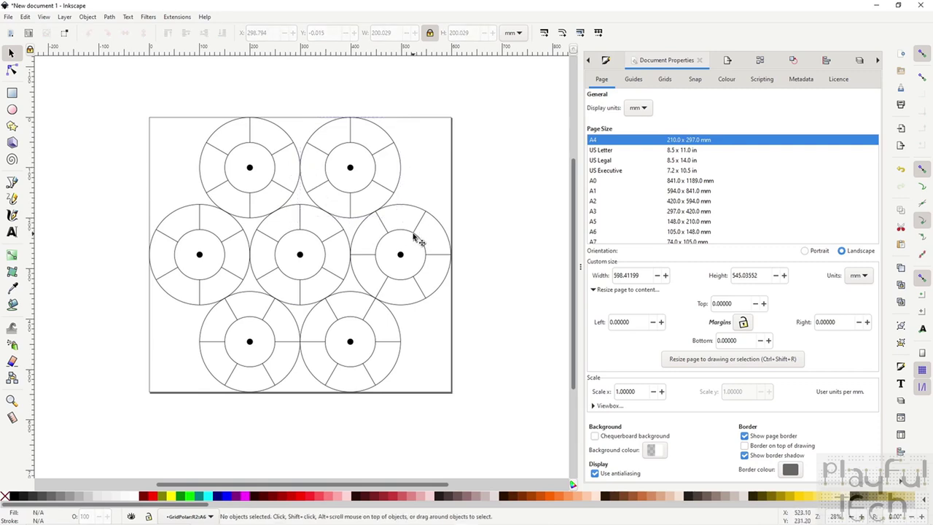
click(385, 223)
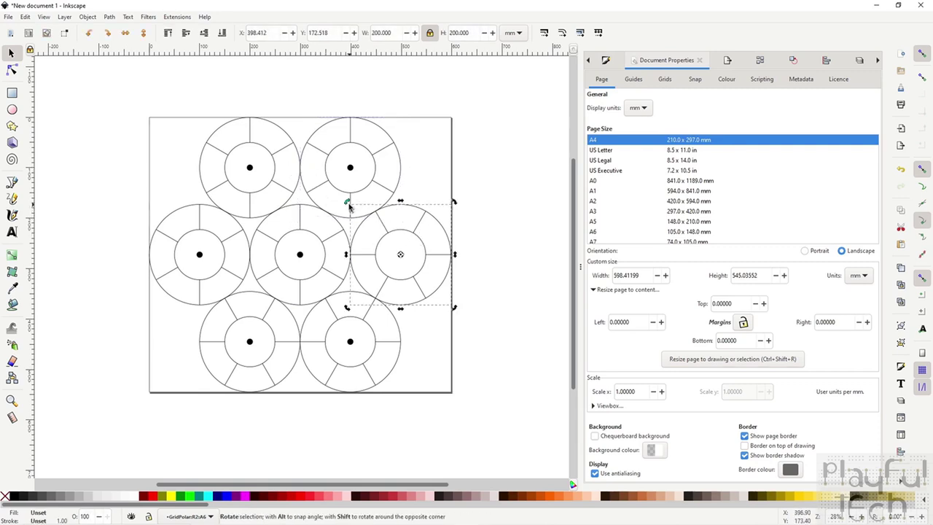
drag(346, 207, 324, 228)
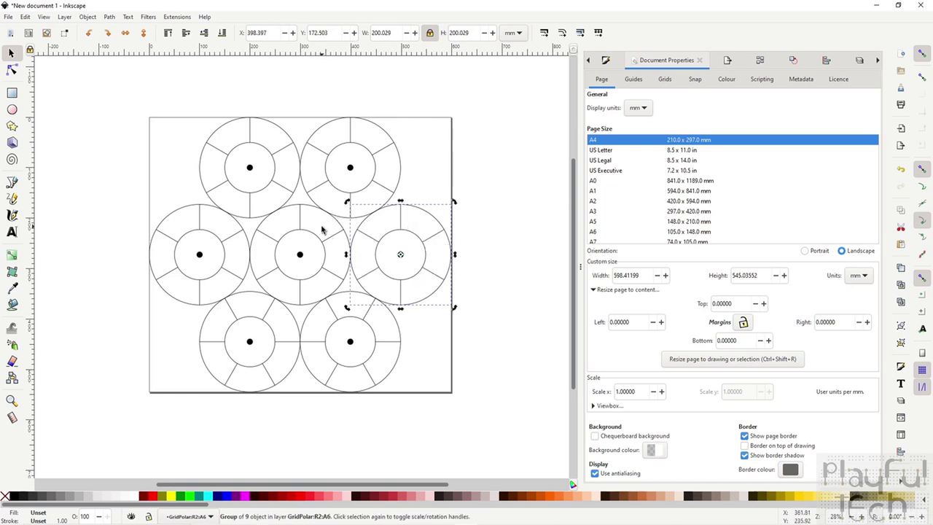
- Rotate both wheels of the bottom row by 30°
click(331, 326)
click(335, 330)
click(333, 328)
drag(296, 290, 273, 316)
click(273, 312)
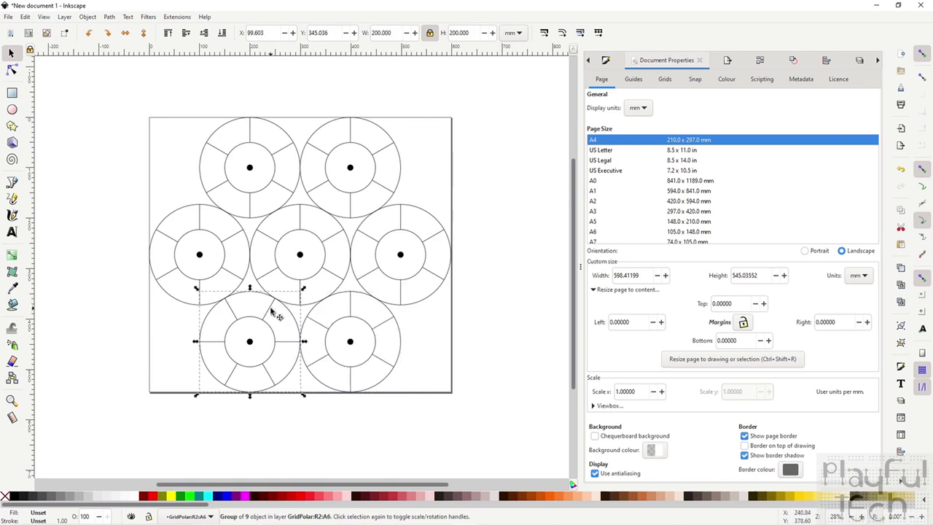
drag(306, 290, 326, 318)
click(246, 280)
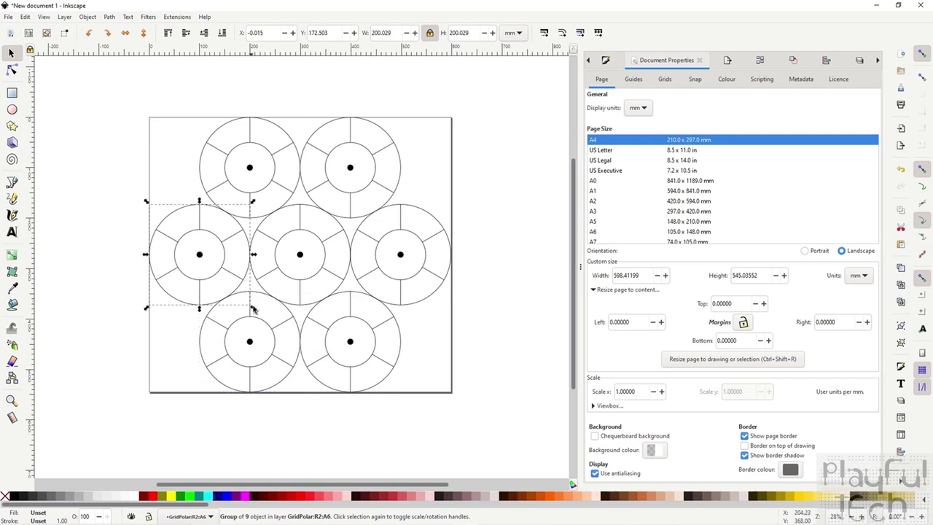
- Add the text "a" in the blank area left of the top row's left wheel
click(184, 355)
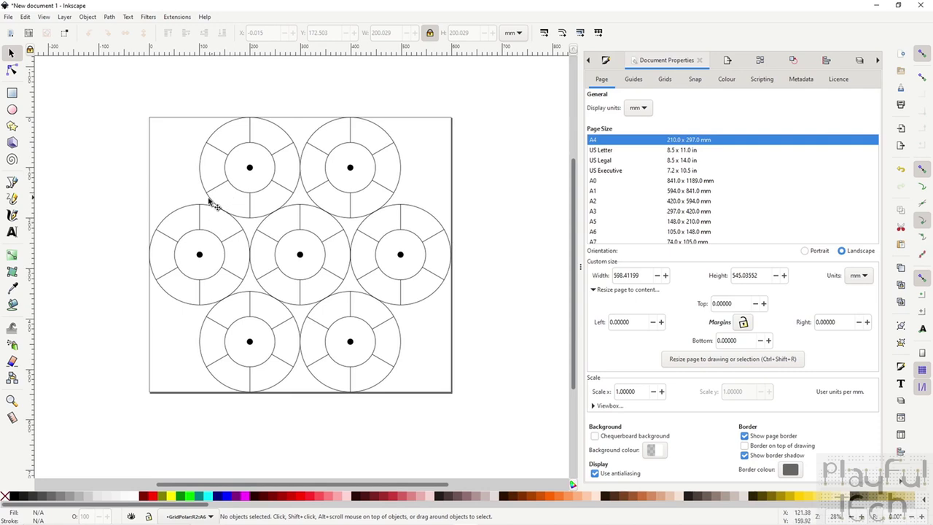
click(12, 232)
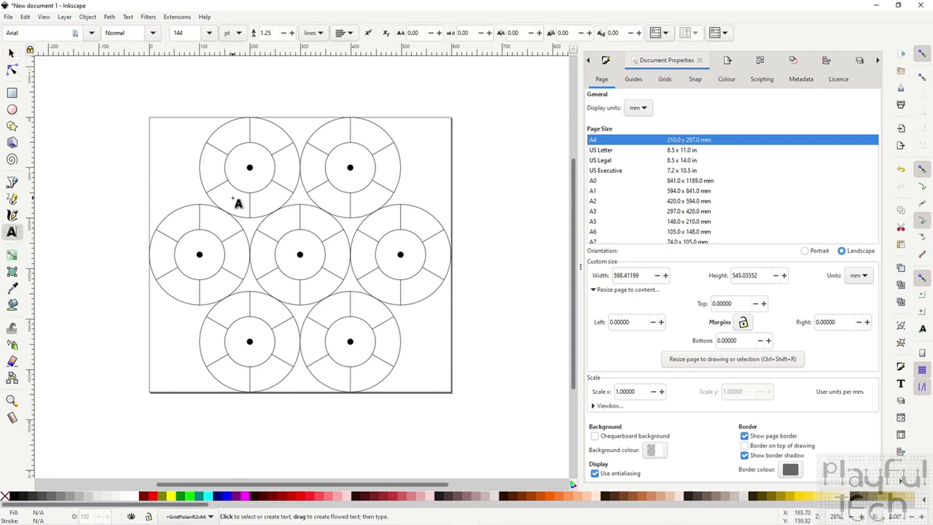
click(176, 174)
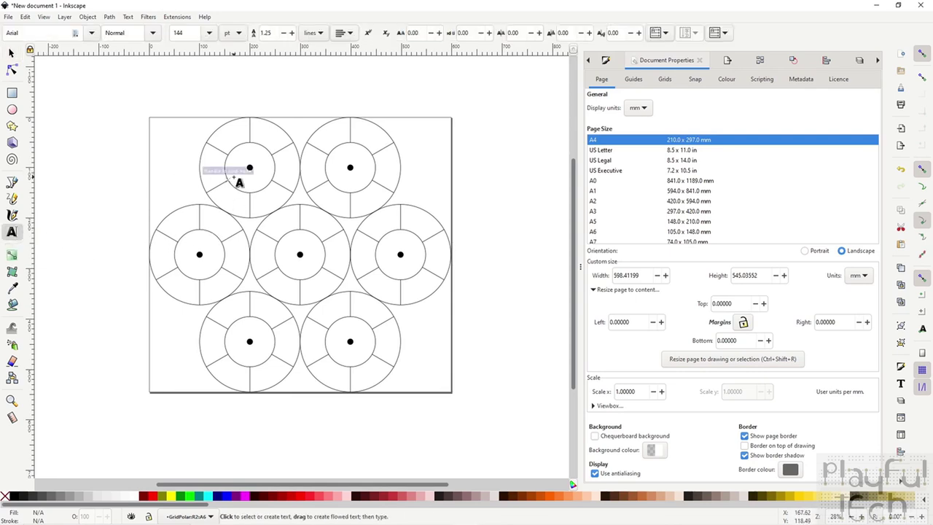
text(a)
click(12, 53)
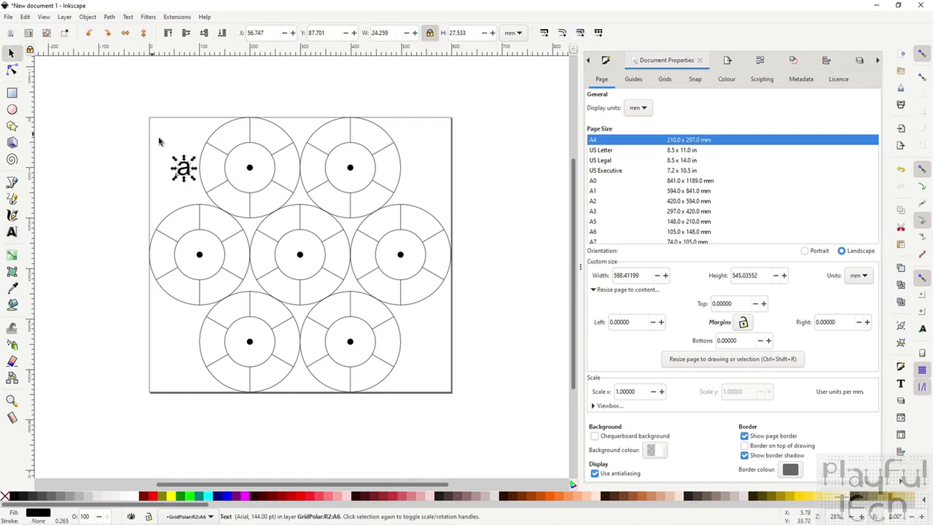
- Place the "a" in the middle row's left wheel and a copy in the adjoining segment of the top row's left wheel
drag(191, 179, 225, 228)
key(ctrl+c)
click(167, 170)
key(ctrl+v)
click(179, 186)
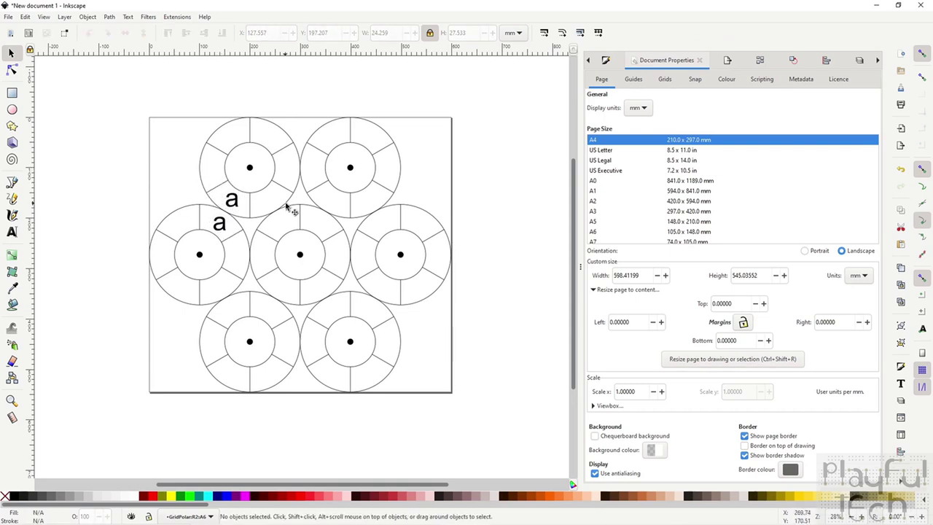
- Replace the "a" in the top row's left wheel with the Unicode character 13000
click(234, 205)
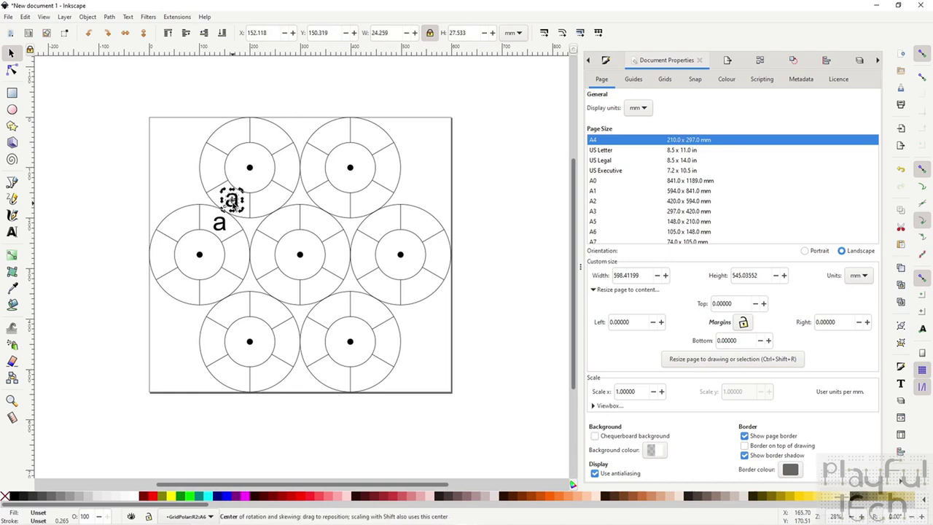
key(t)
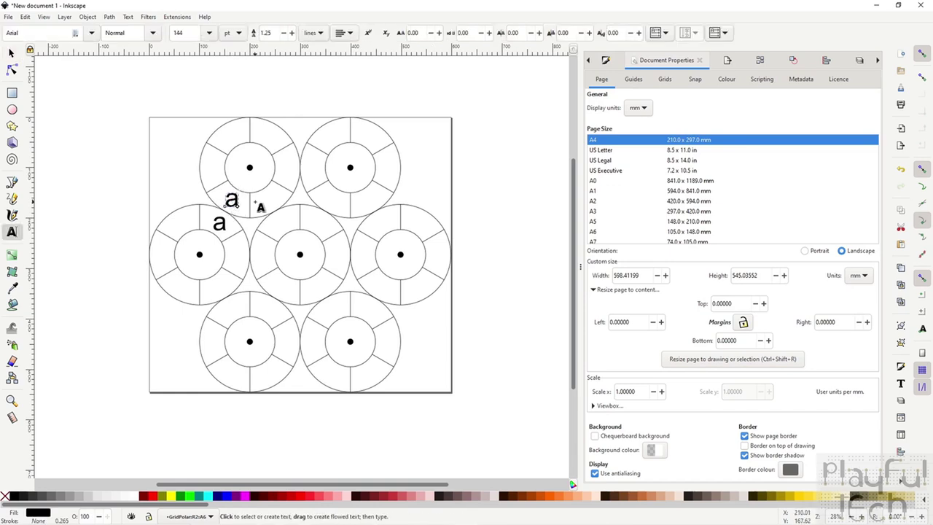
key(ctrl+u)
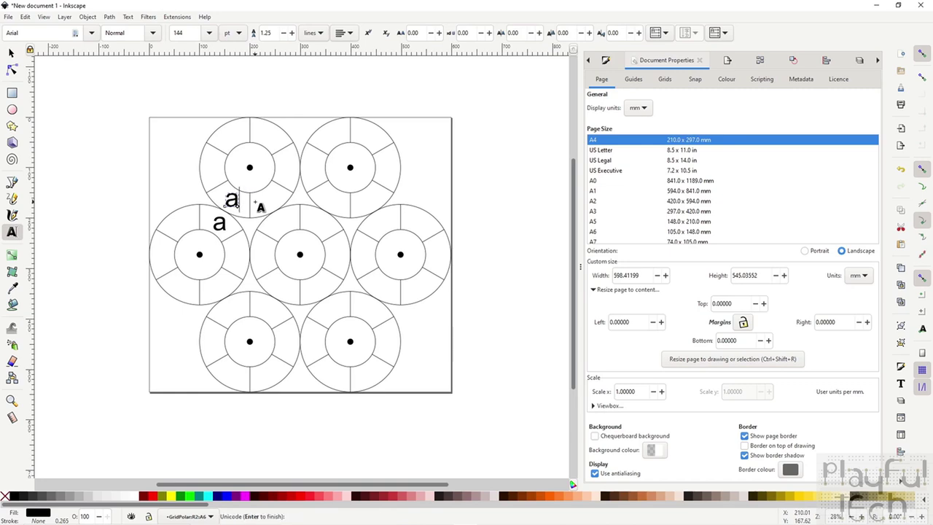
text(13000)
key(Return)
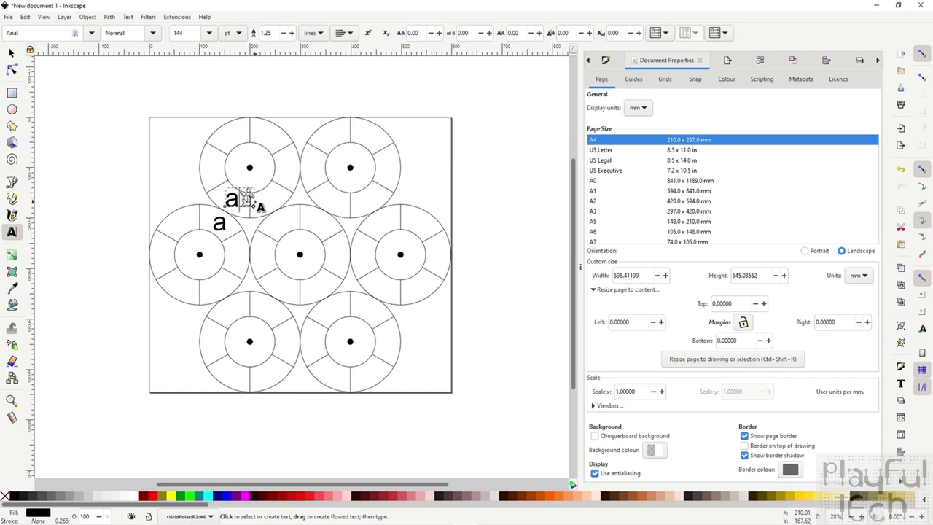
key(BackSpace)
key(BackSpace)
key(F1)
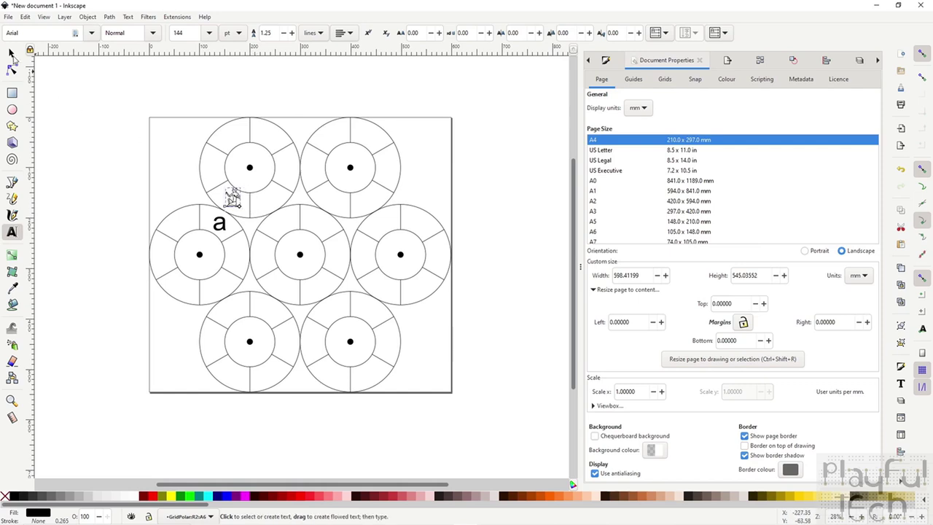
drag(235, 200, 234, 207)
- Replace the "a" in the middle row's left wheel with the Unicode character 13020 and adjust its position
click(226, 224)
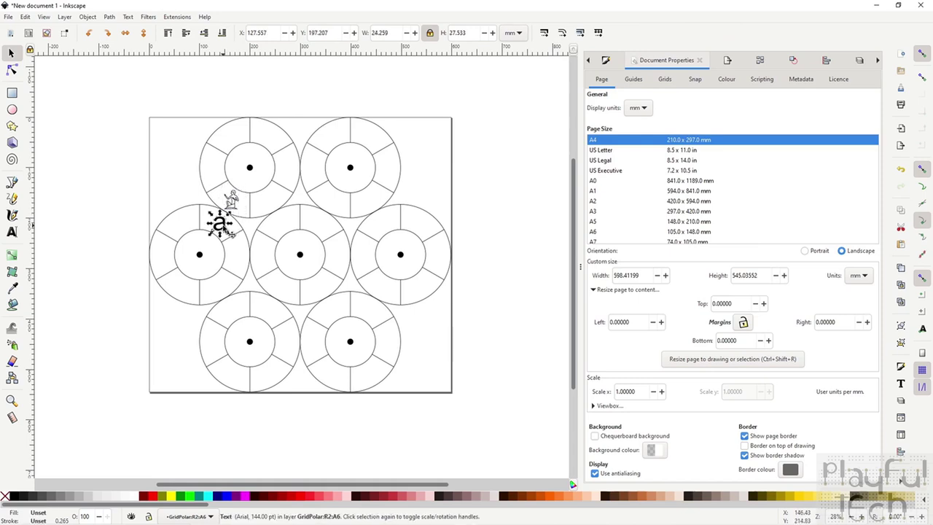
double_click(225, 226)
double_click(220, 225)
key(ctrl+u)
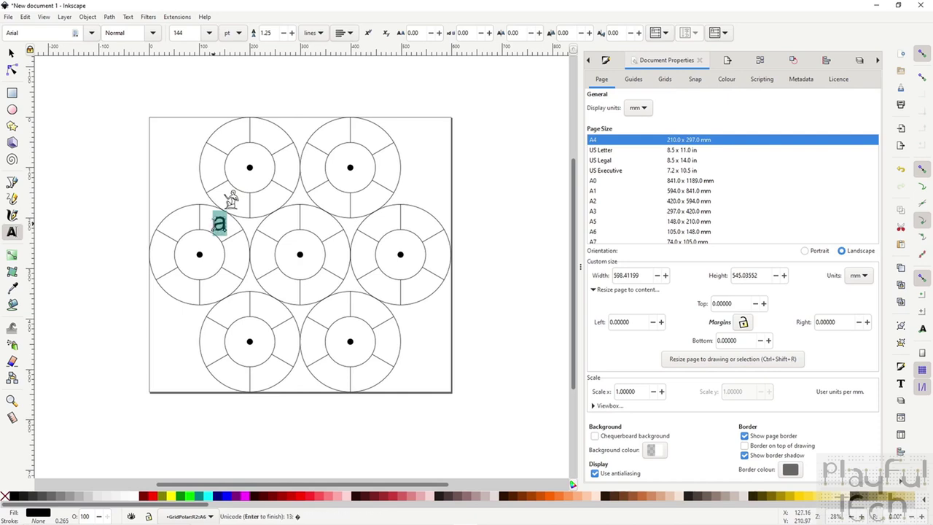
text(13020)
key(Return)
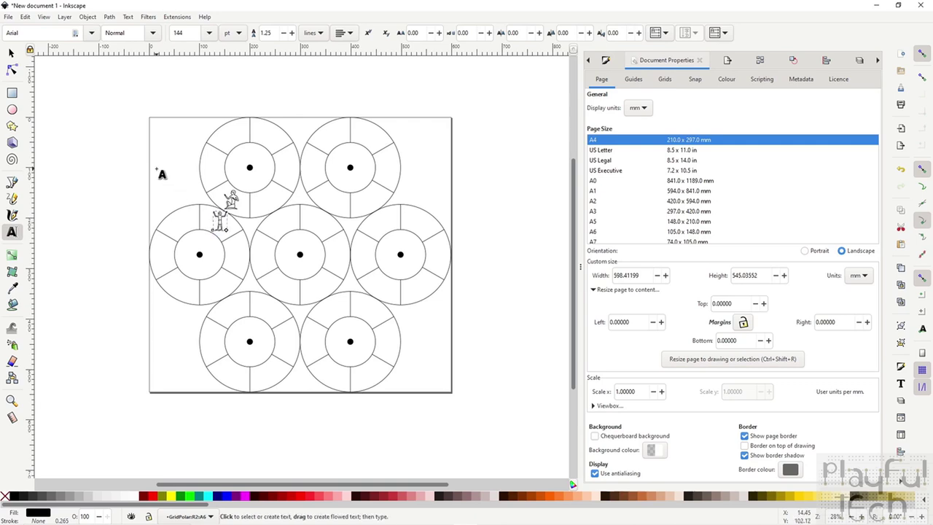
click(13, 55)
drag(235, 231, 232, 234)
click(191, 183)
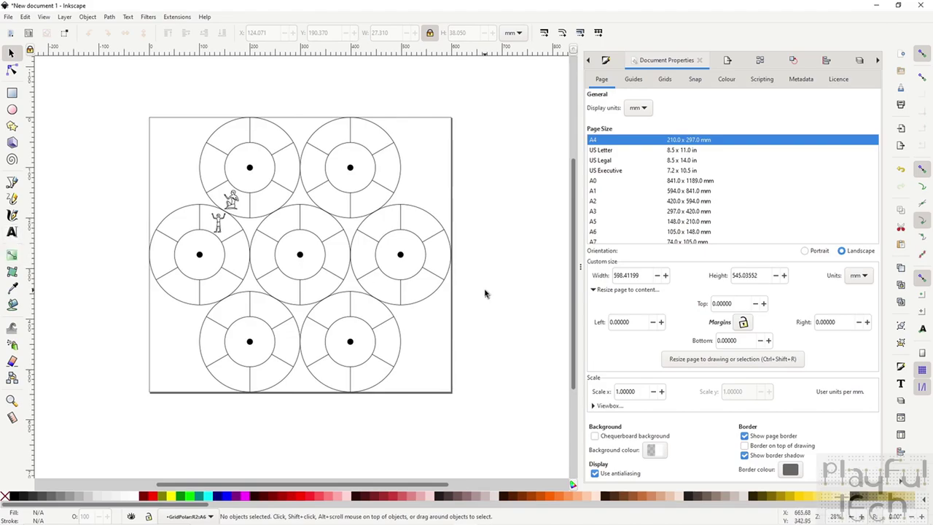
- Switch to the web browser and examine the Egyptian Hieroglyphs Unicode table down to its last row, U+1342x
key(alt+Tab)
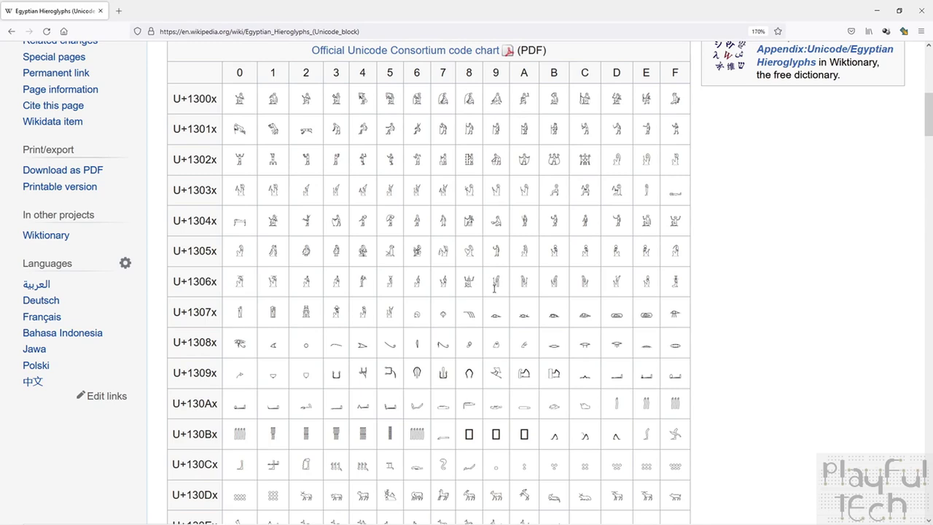
scroll(503, 157, down, 3)
scroll(510, 157, down, 3)
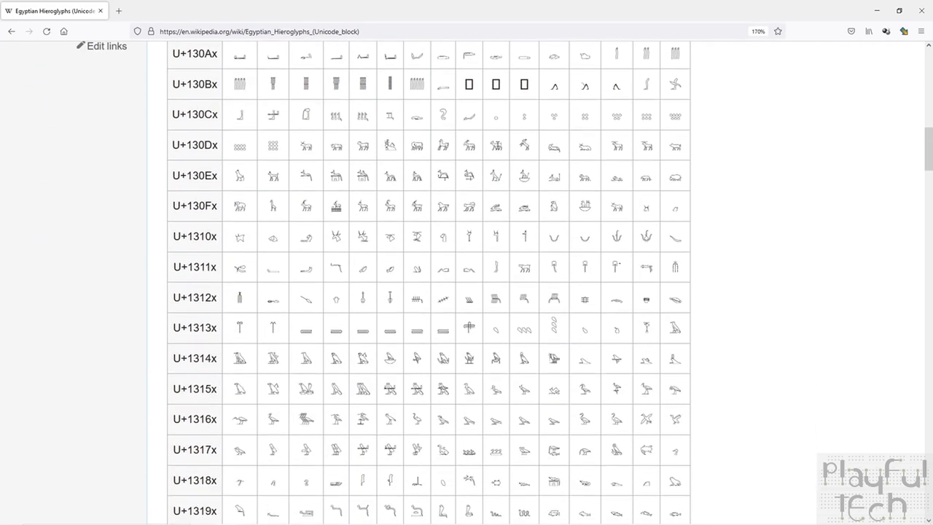
scroll(348, 293, down, 3)
scroll(348, 293, down, 4)
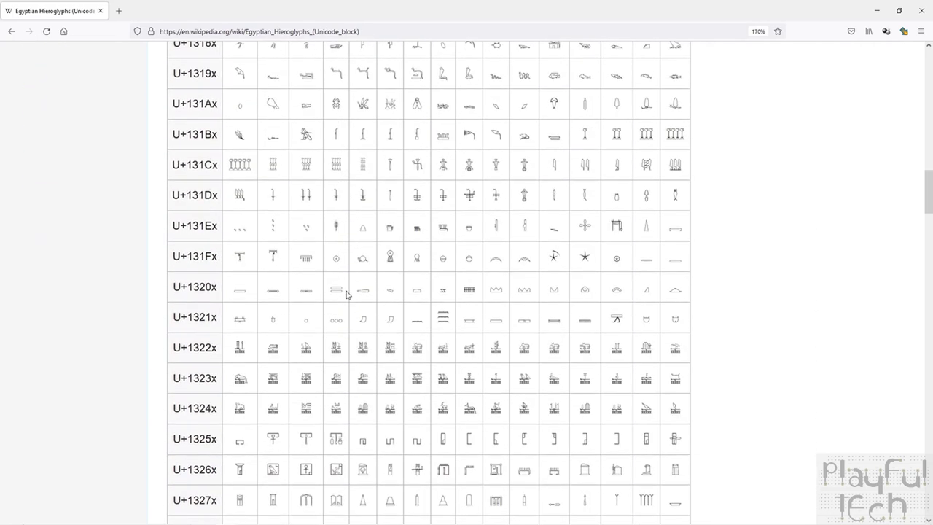
scroll(345, 293, down, 3)
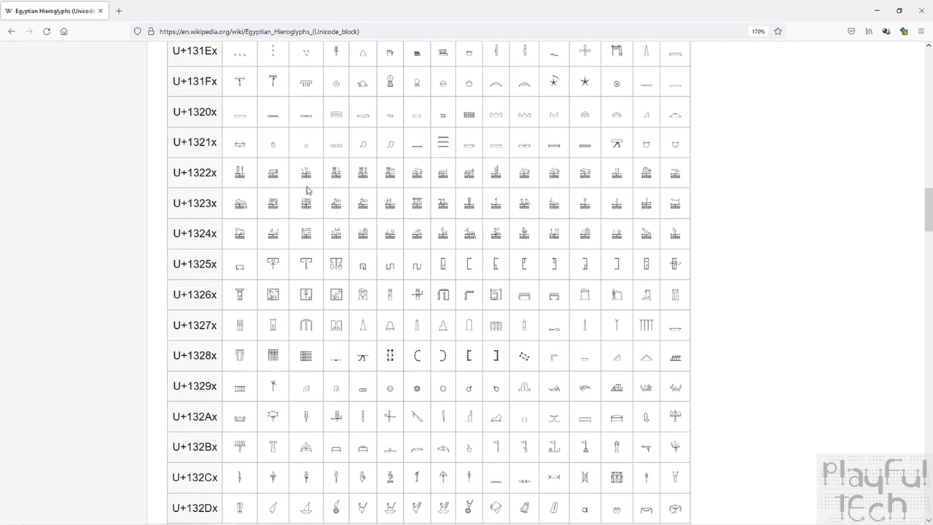
scroll(575, 275, down, 6)
scroll(575, 277, down, 4)
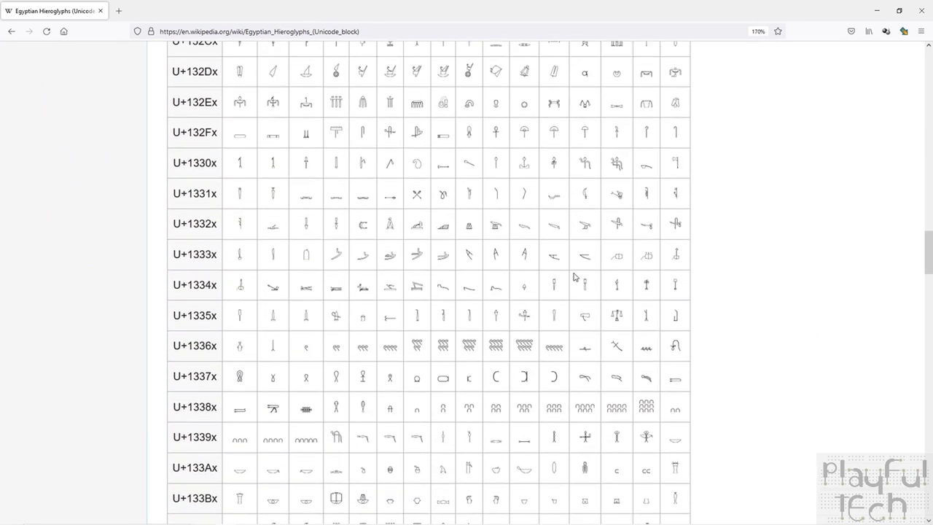
scroll(574, 277, down, 5)
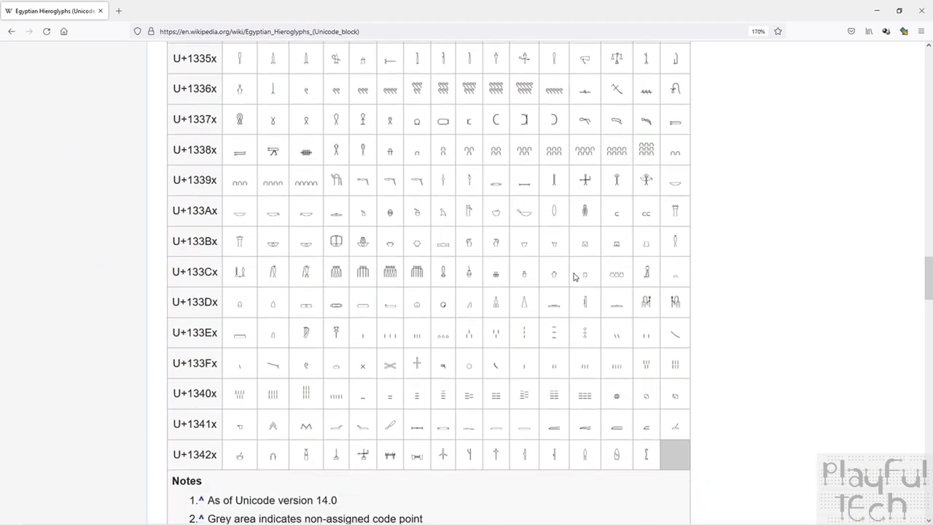
scroll(573, 277, up, 15)
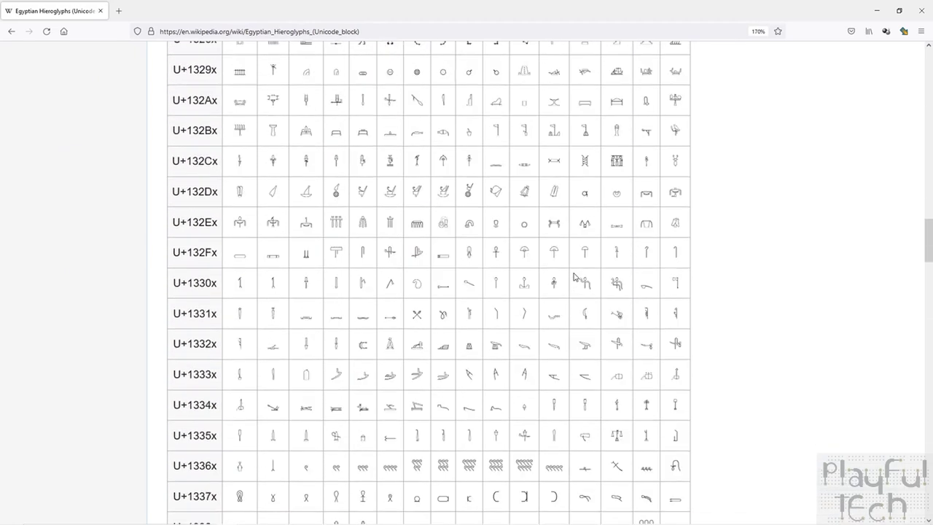
- Copy the U+131A6 hieroglyph from the Unicode table
scroll(573, 277, up, 1)
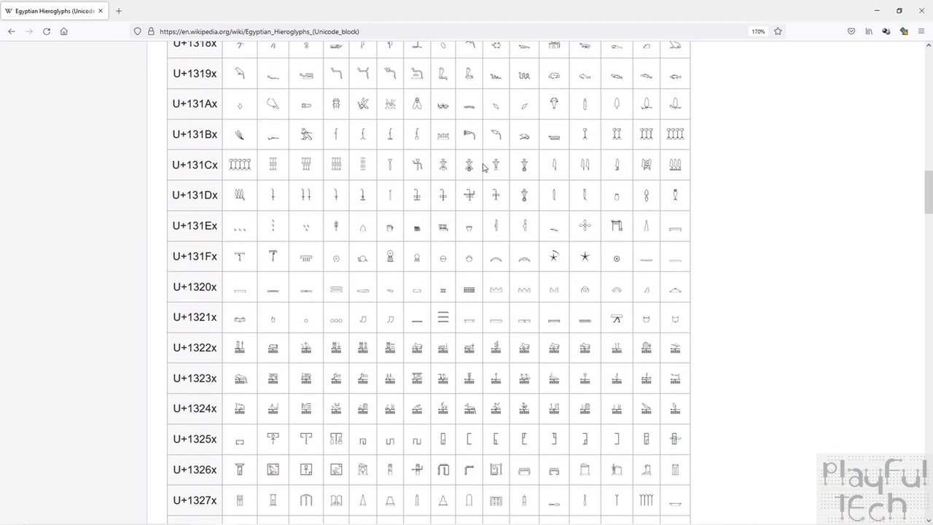
scroll(452, 169, up, 1)
double_click(422, 193)
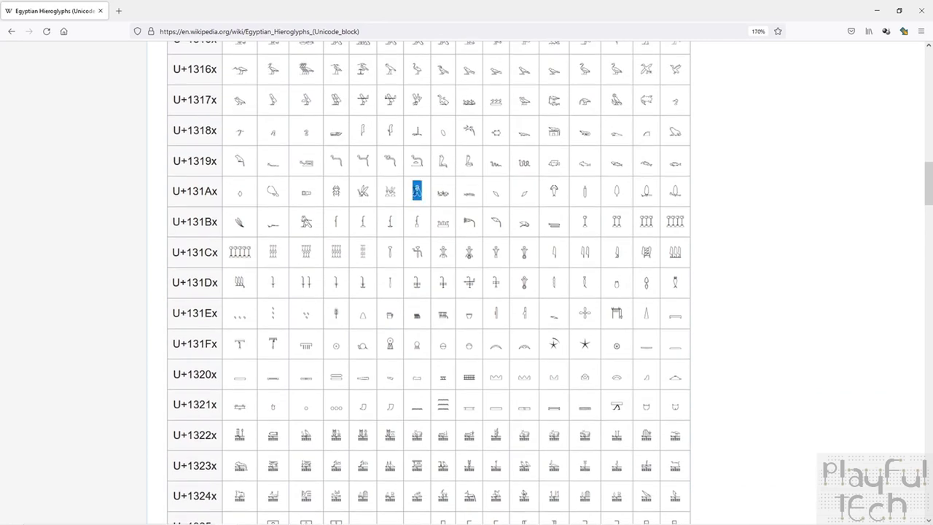
right_click(420, 192)
click(427, 200)
click(742, 209)
- Paste the copied hieroglyph in Inkscape and place one copy in each adjoining segment of the top row's and middle row's right wheels
key(alt+Tab)
key(t)
click(432, 126)
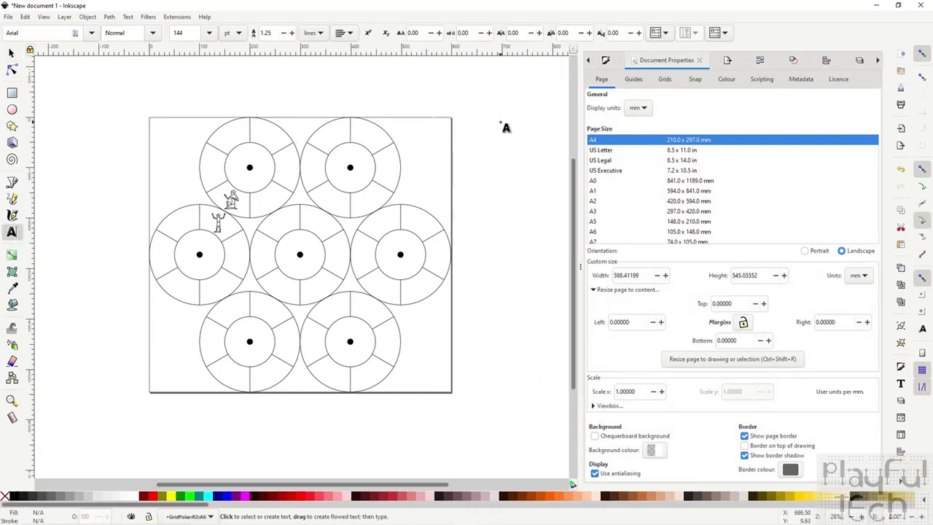
key(ctrl+v)
click(7, 52)
drag(441, 122, 370, 234)
key(ctrl+v)
click(152, 188)
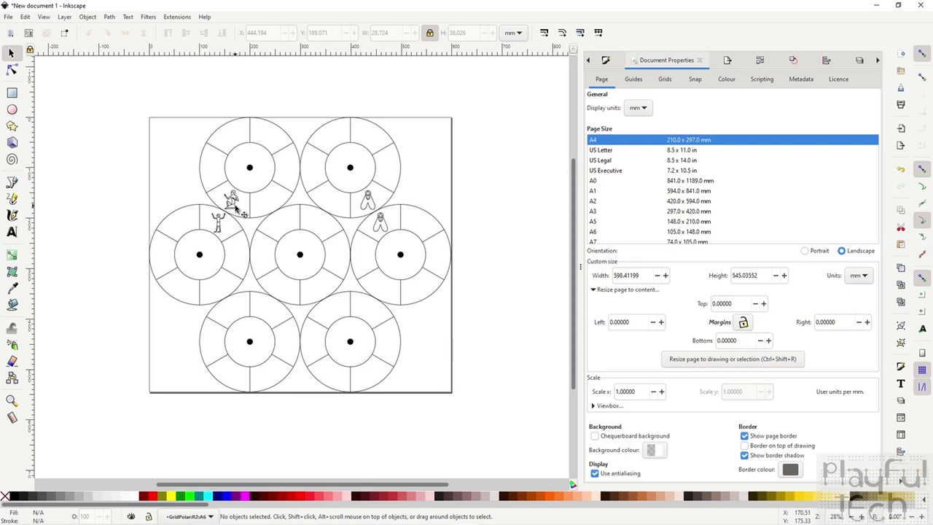
- Place standing figures in the top row's left wheel and the centre wheel, and copy the kneeling figure into the middle row's left wheel
mouse_move(221, 225)
mouse_down()
mouse_move(275, 232)
mouse_move(287, 223)
mouse_move(295, 232)
mouse_move(268, 197)
mouse_move(263, 212)
mouse_move(223, 226)
mouse_up()
click(238, 205)
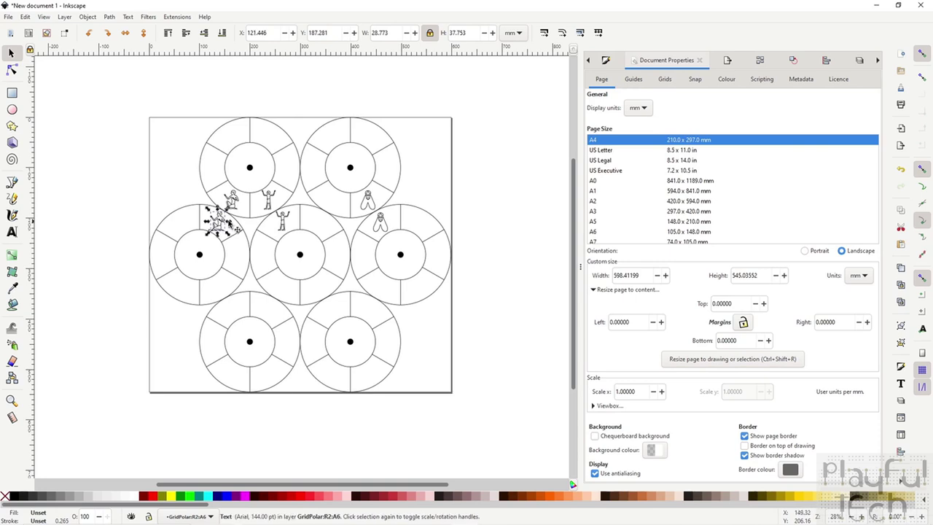
click(453, 213)
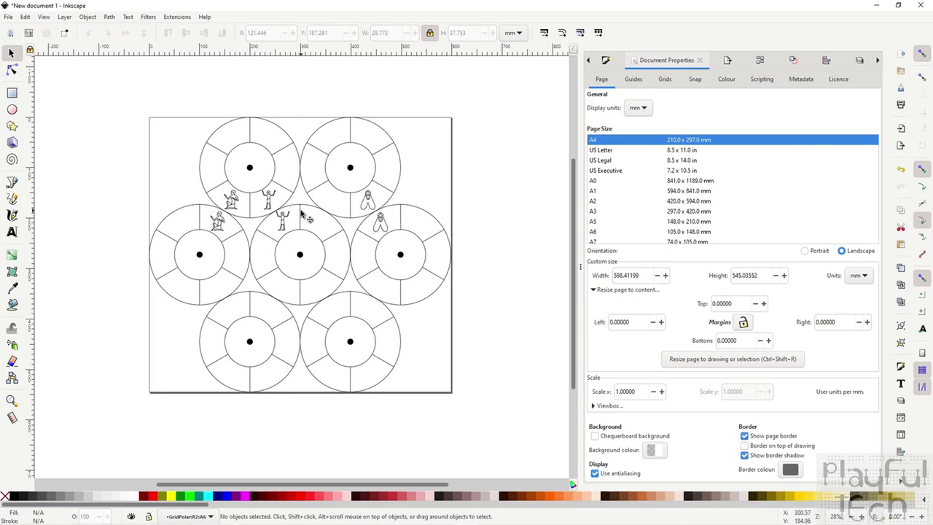
- Insert the Unicode character 13040 above the page, move it into the top row's right wheel and duplicate it
click(11, 233)
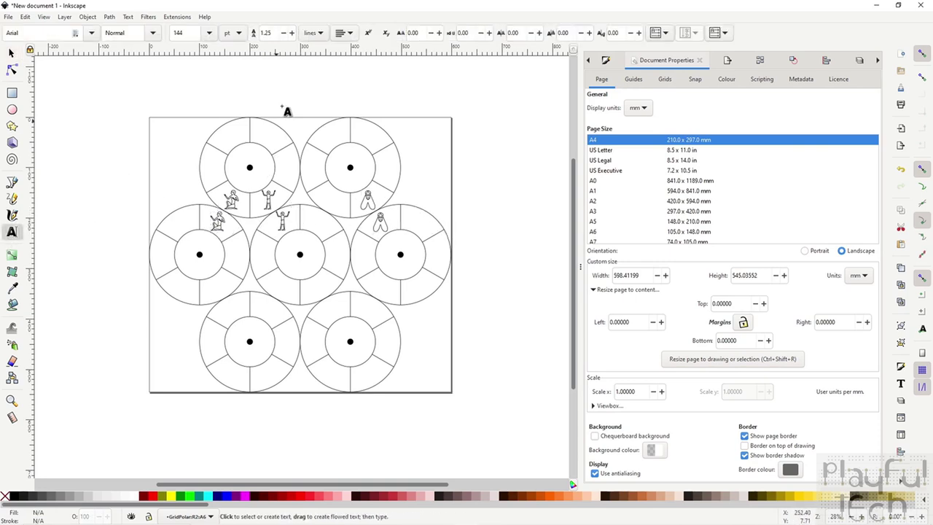
click(345, 110)
key(ctrl+u)
text(13040:)
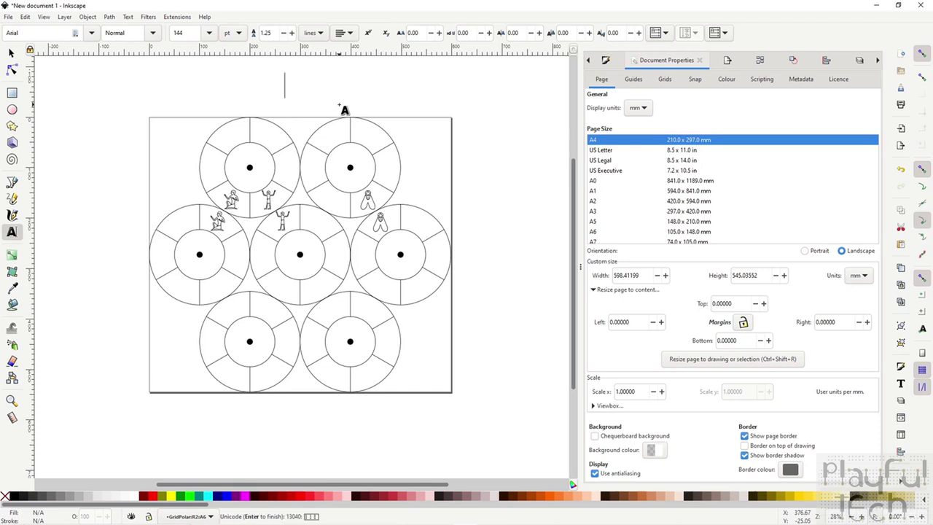
key(Return)
click(11, 52)
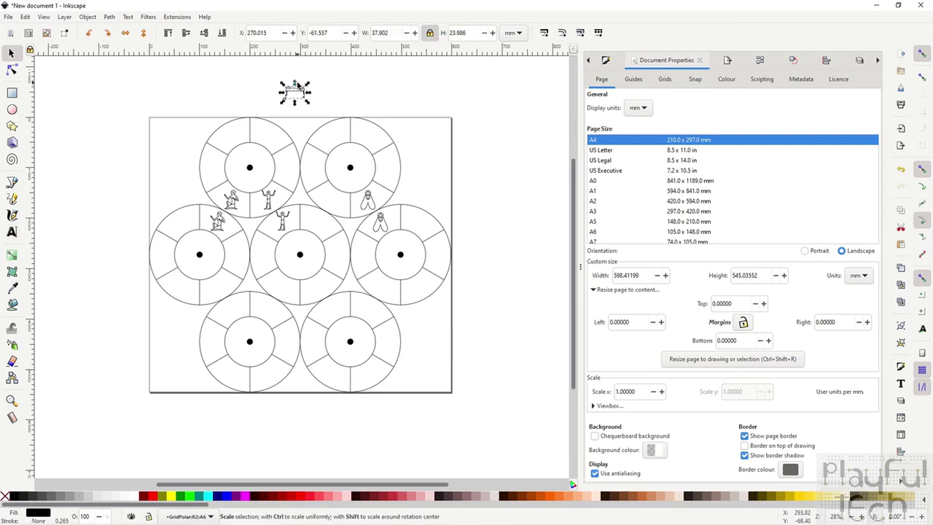
drag(294, 85, 323, 173)
key(ctrl+d)
click(527, 194)
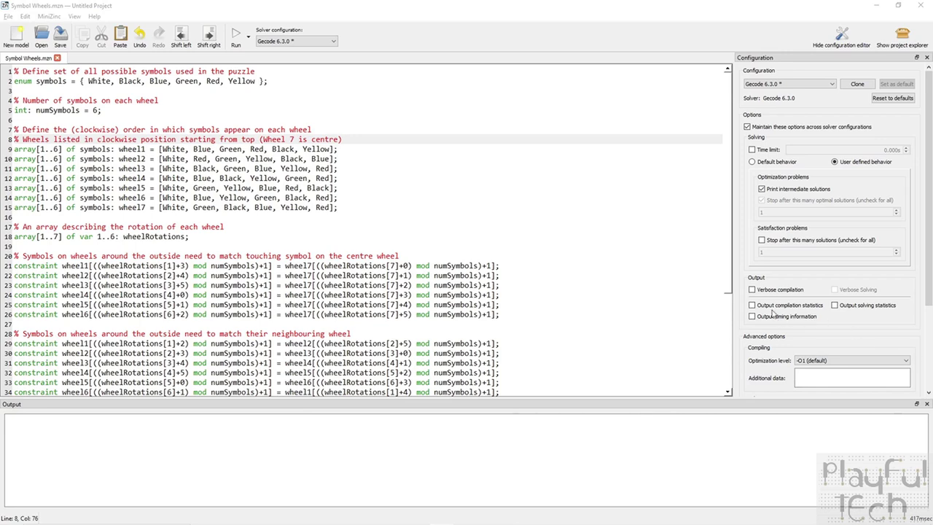
- Examine the enum in the MiniZinc model Symbol Wheels.mzn that defines all possible puzzle symbols
mouse_move(728, 283)
mouse_down()
mouse_move(732, 405)
mouse_move(731, 267)
mouse_up()
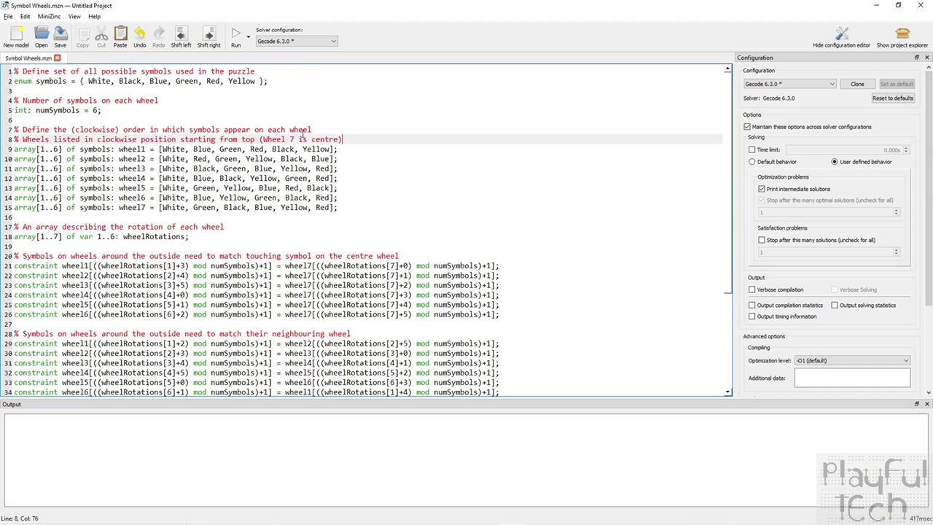
click(15, 81)
drag(14, 81, 257, 81)
click(286, 83)
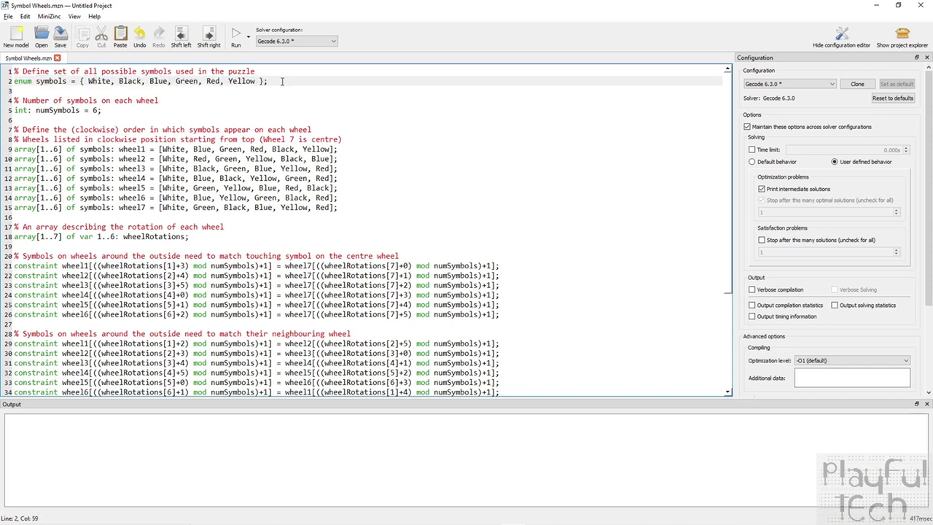